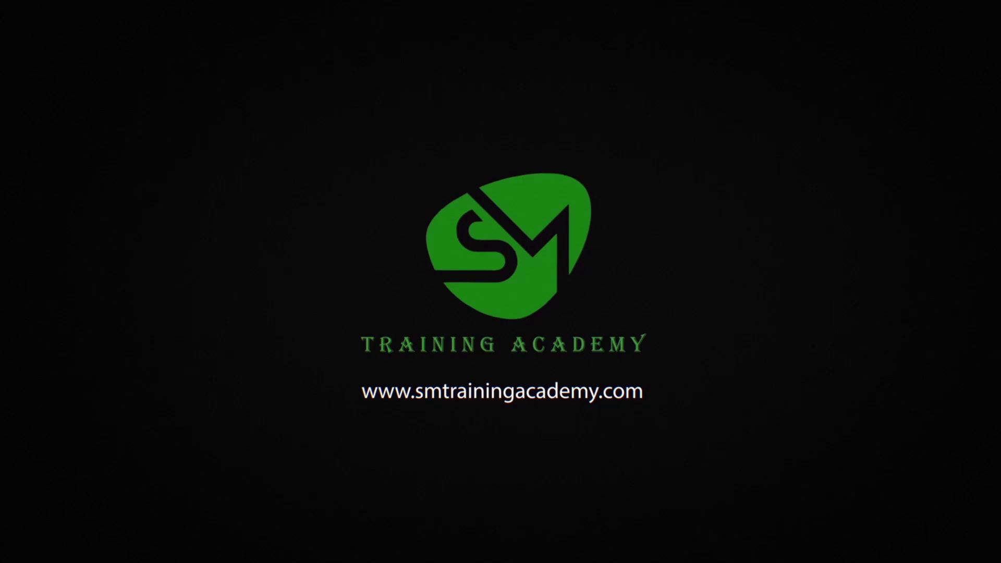
# Open the PLX-DAQ-v2-AutoGrapher-RandomValue workbook and select cells A1 to C3 on the Simple Data sheet.
pyautogui.click(285, 104)
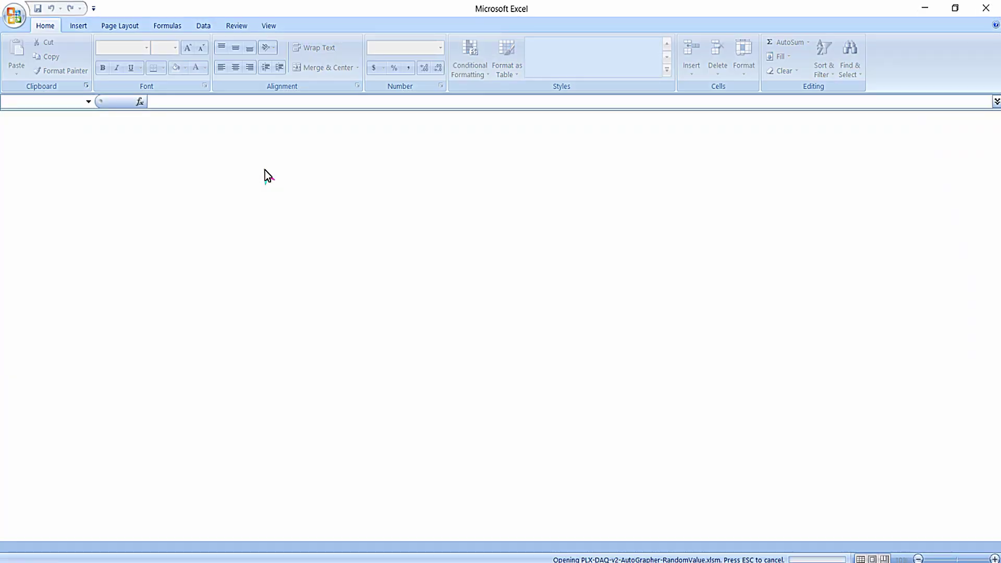
pyautogui.click(229, 197)
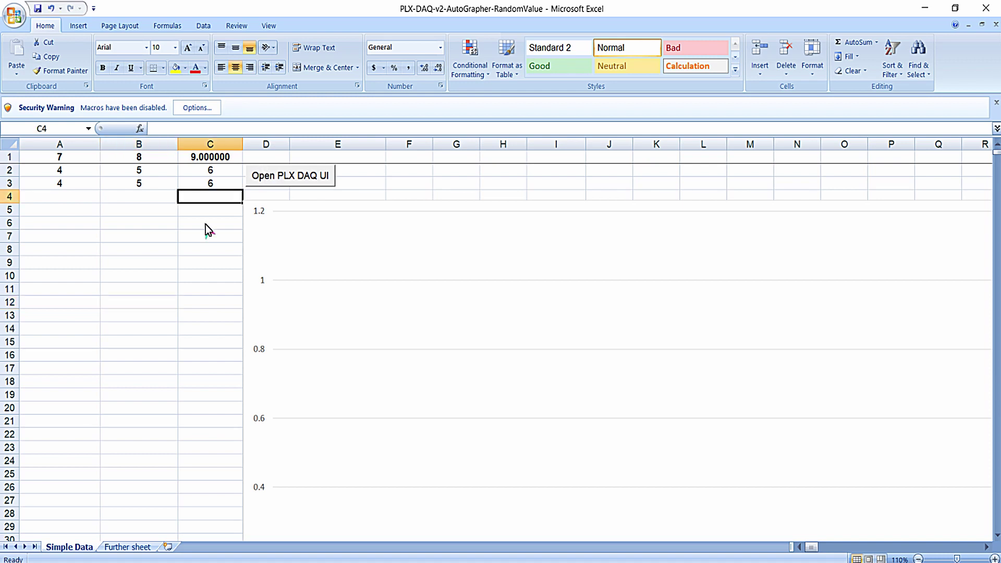
pyautogui.moveTo(224, 184); pyautogui.dragTo(74, 157)
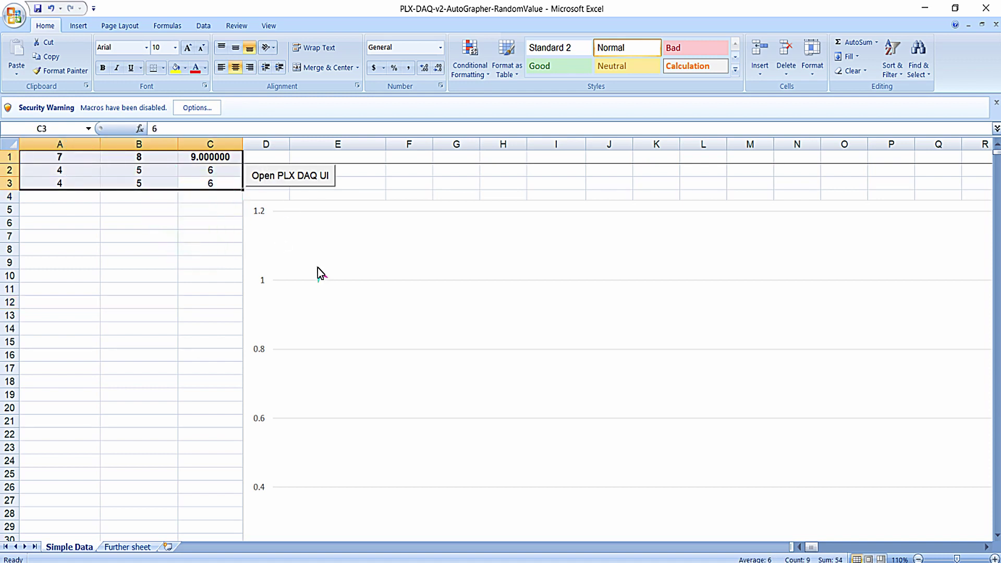
# Switch to the adc presentation in PowerPoint and review the CLEARDATA, LABEL and DATA commands on slide 11.
pyautogui.hotkey('alt', 'Tab')
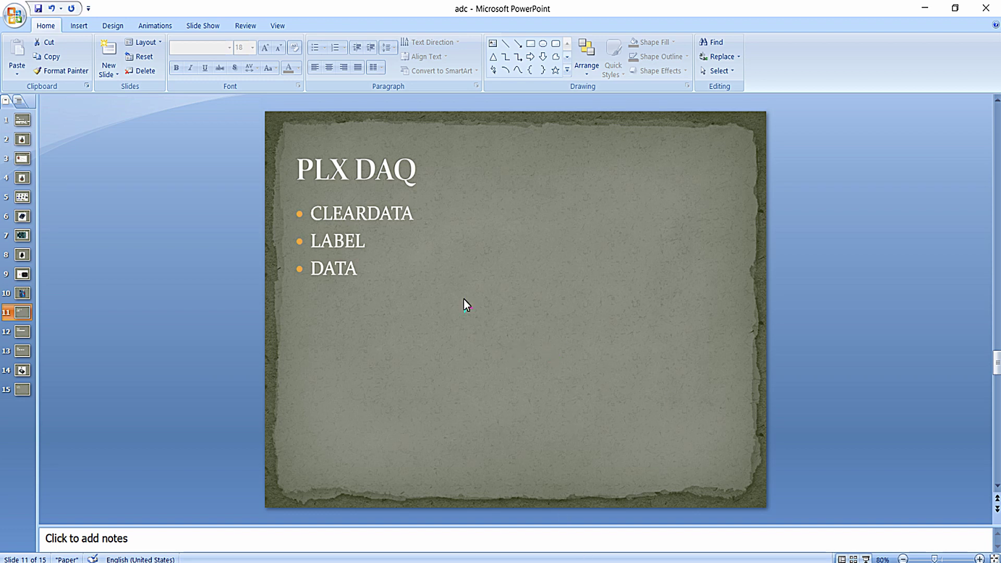
pyautogui.moveTo(414, 214); pyautogui.dragTo(302, 211)
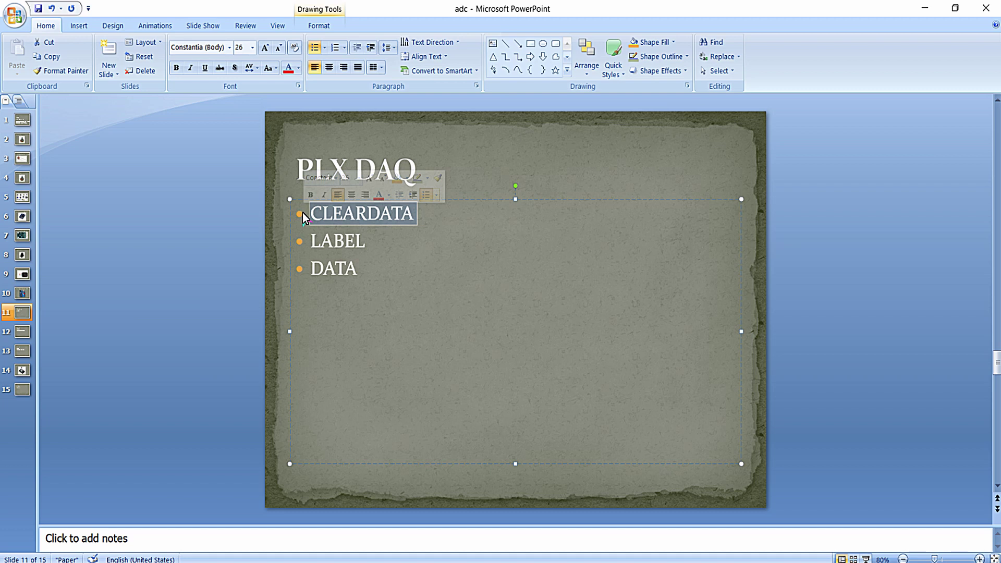
pyautogui.moveTo(371, 246); pyautogui.dragTo(307, 268)
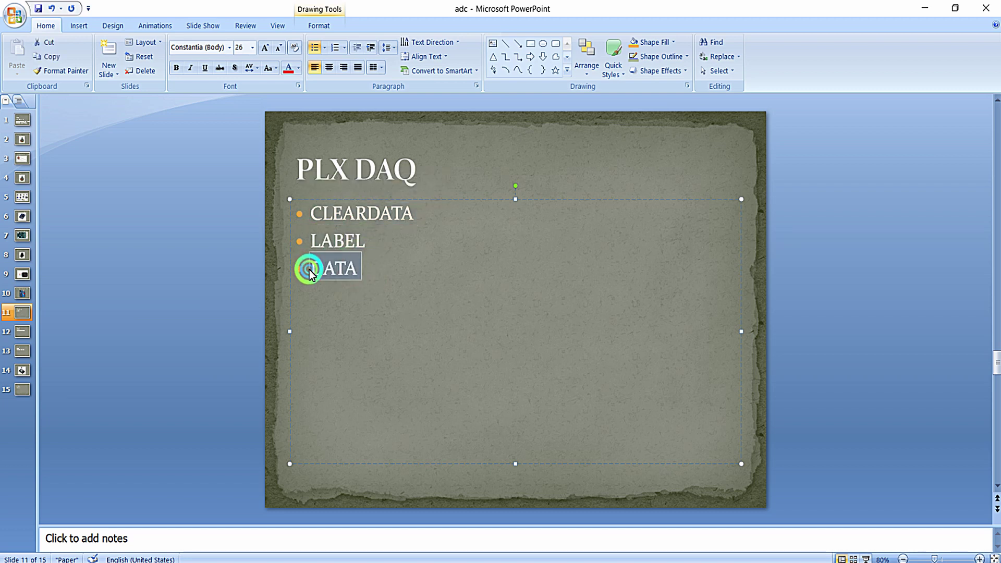
# Go to slide 12 and examine each part of the LABEL command syntax, from the keyword to label1 and label2.
pyautogui.click(27, 337)
pyautogui.doubleClick(315, 215)
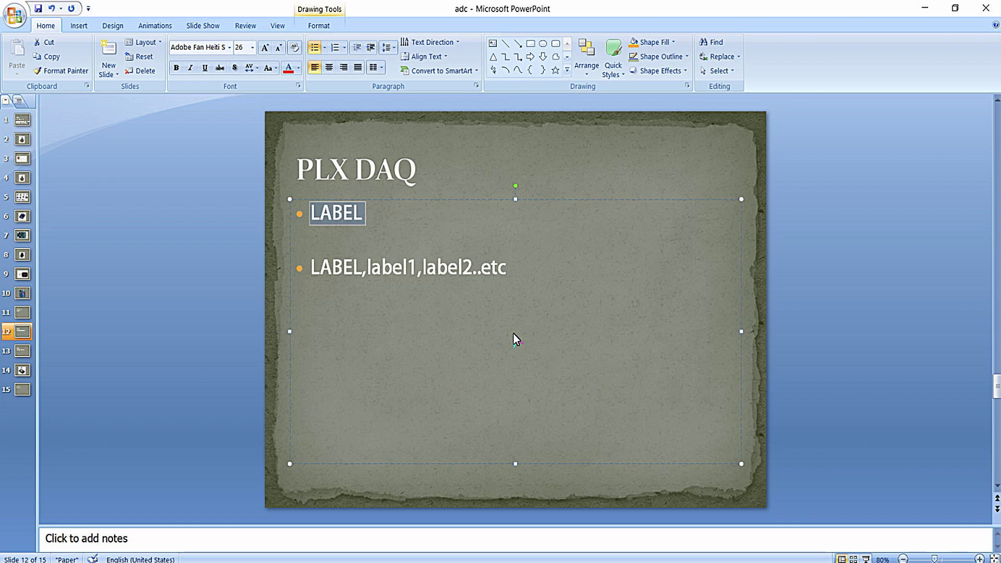
pyautogui.click(308, 269)
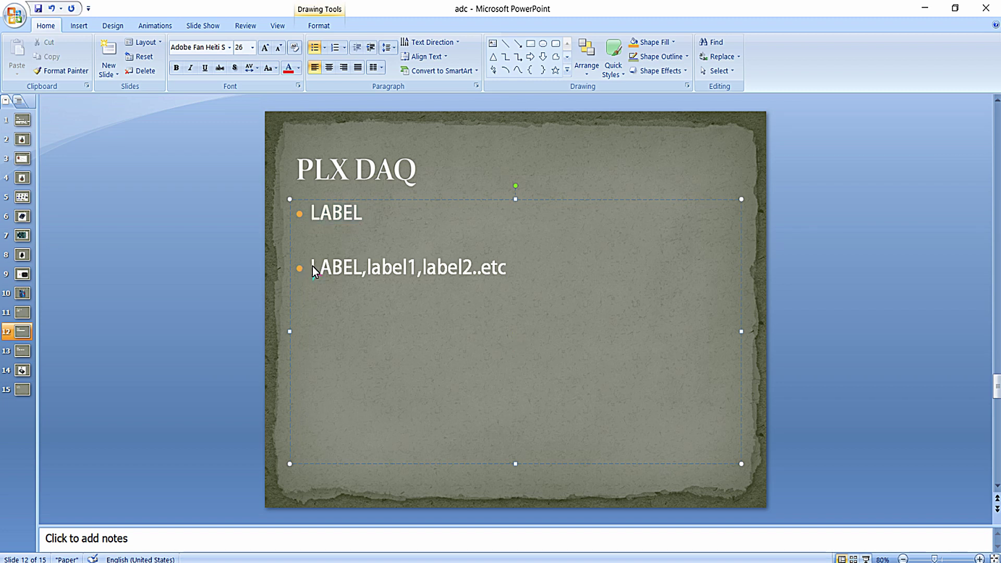
pyautogui.moveTo(322, 269); pyautogui.dragTo(353, 267)
pyautogui.click(367, 274)
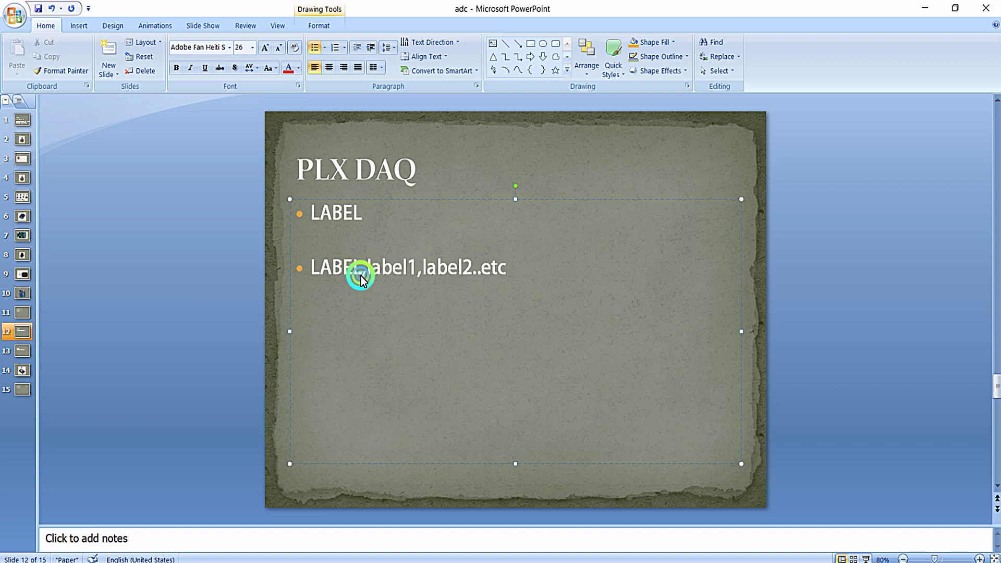
pyautogui.doubleClick(372, 275)
pyautogui.click(369, 278)
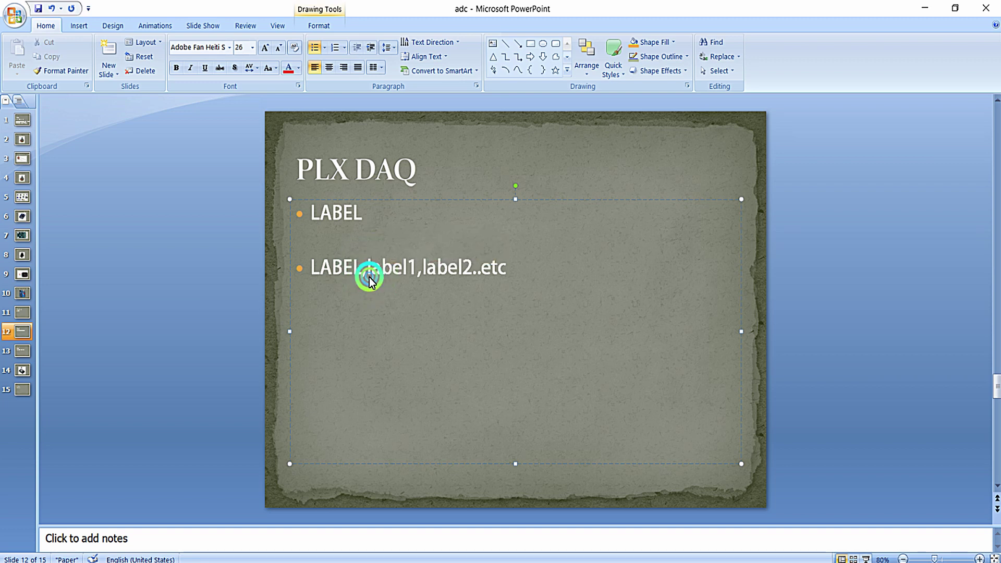
pyautogui.moveTo(377, 271); pyautogui.dragTo(417, 270)
pyautogui.click(420, 277)
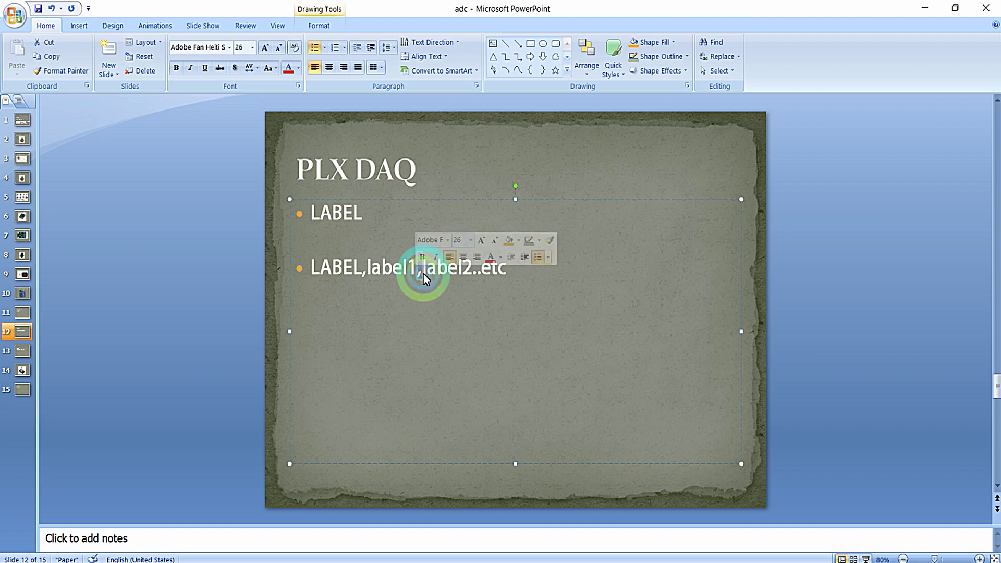
pyautogui.moveTo(423, 274); pyautogui.dragTo(478, 274)
pyautogui.doubleClick(471, 271)
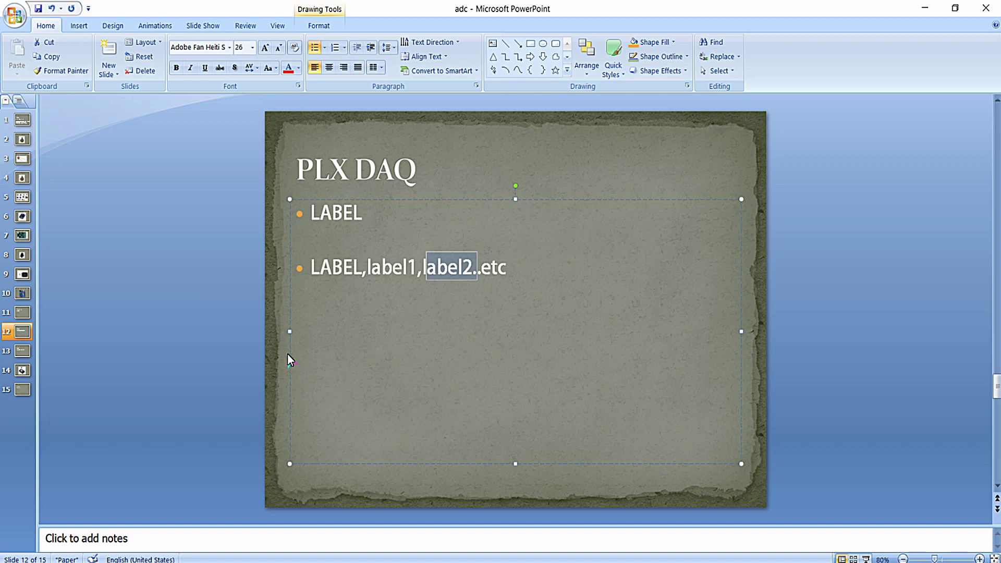
# Go to slide 13 and examine the DATA command syntax, from the keyword to data1 and data2.
pyautogui.click(31, 349)
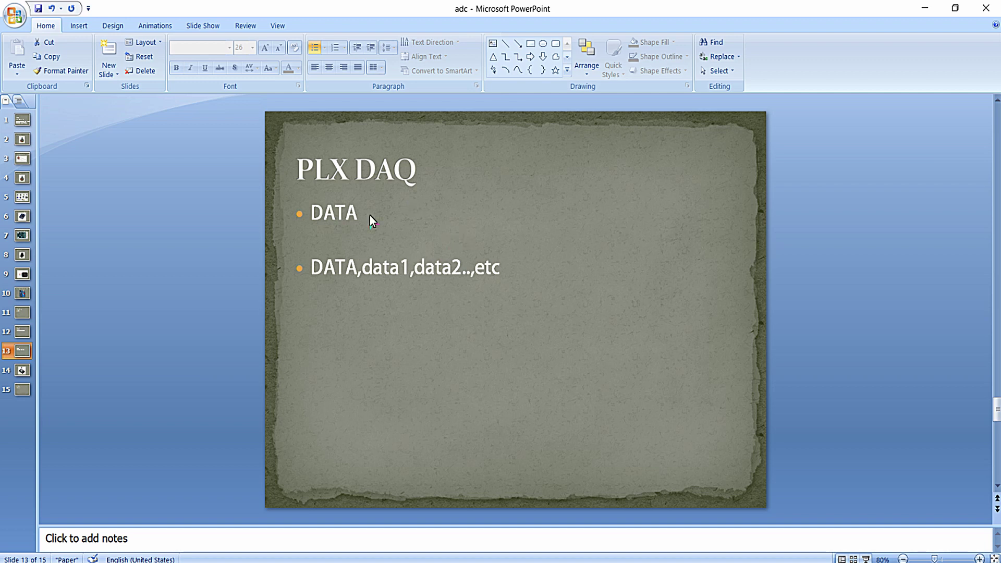
pyautogui.moveTo(310, 267); pyautogui.dragTo(352, 270)
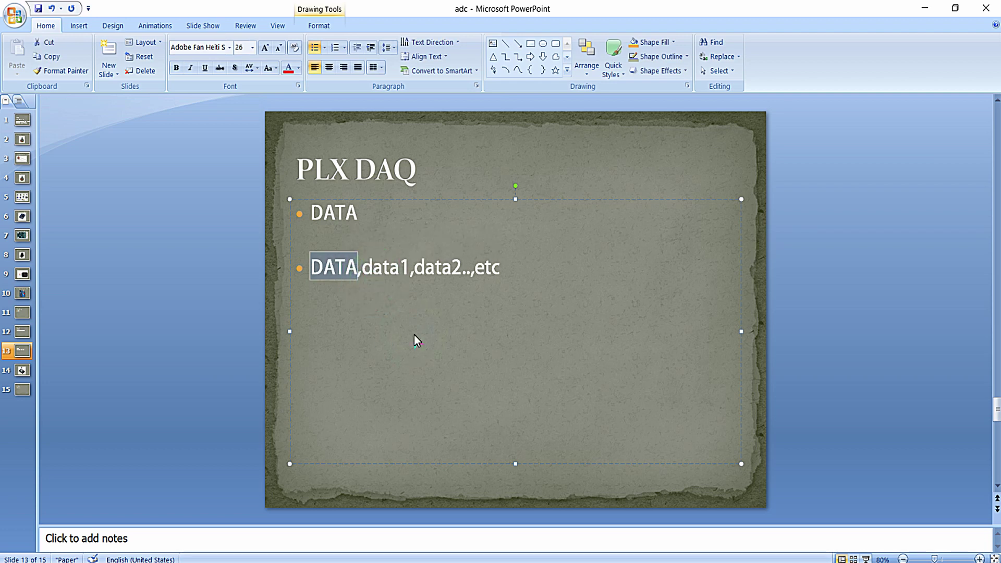
pyautogui.click(365, 272)
pyautogui.click(371, 273)
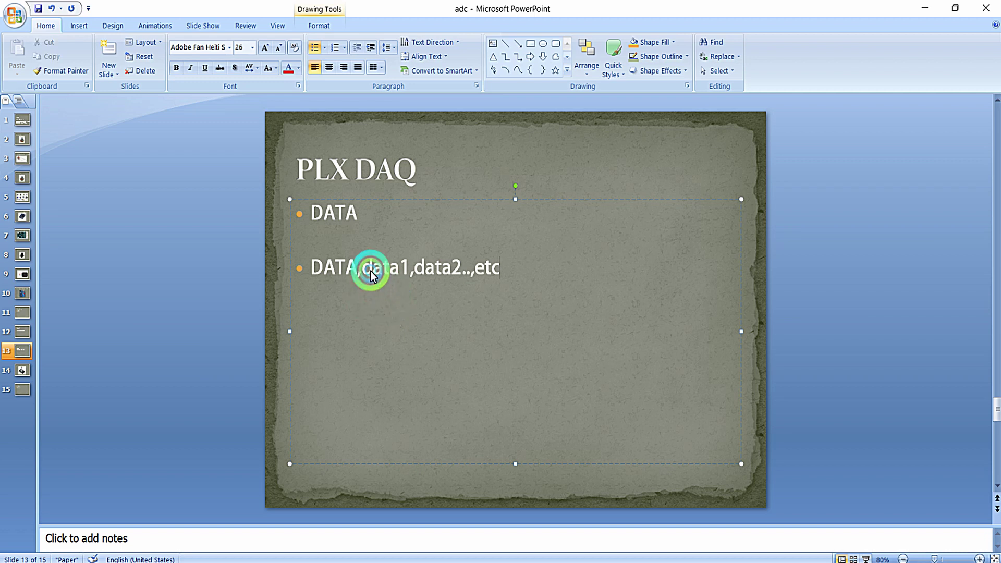
pyautogui.moveTo(362, 267); pyautogui.dragTo(411, 271)
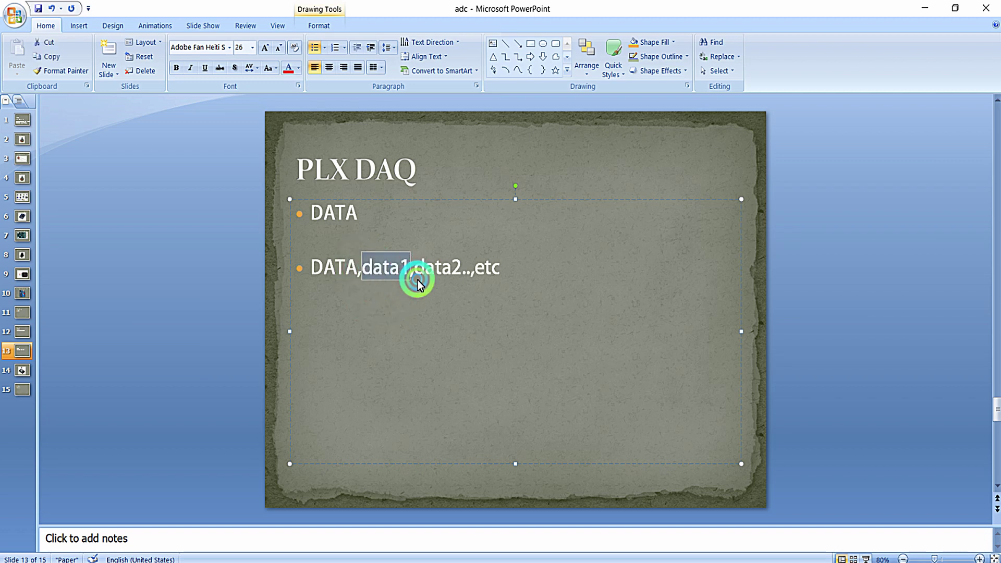
pyautogui.moveTo(415, 271); pyautogui.dragTo(461, 273)
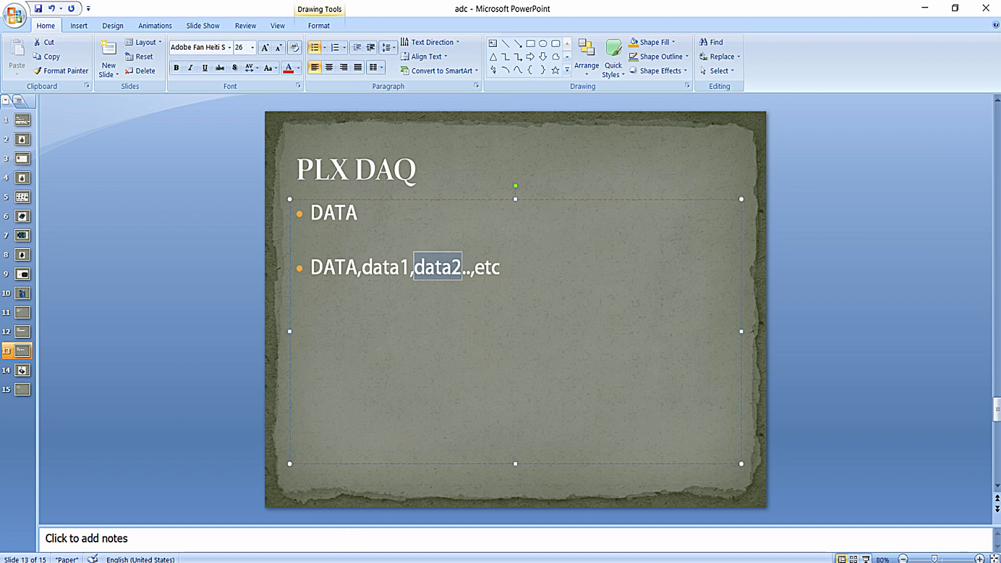
# Search the computer for Docklight, launch it and dismiss its license registration dialog.
pyautogui.press('super')
pyautogui.write('dockligh')
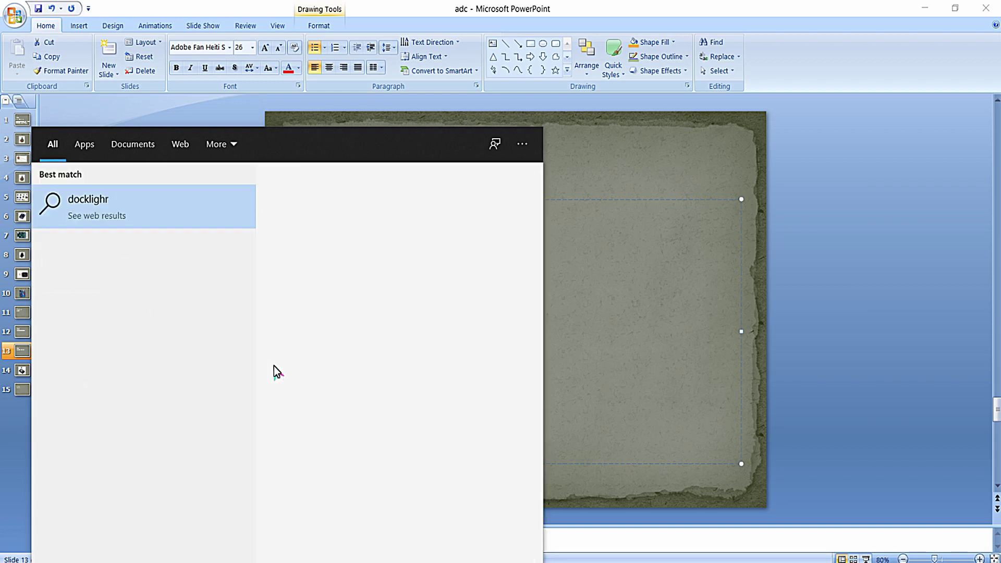
pyautogui.press('Return')
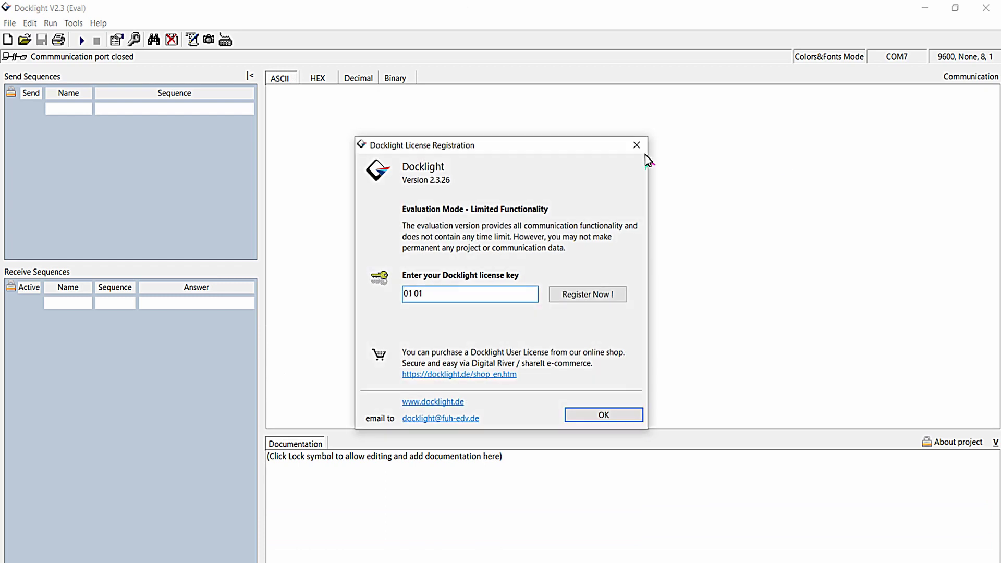
pyautogui.click(641, 141)
pyautogui.click(630, 160)
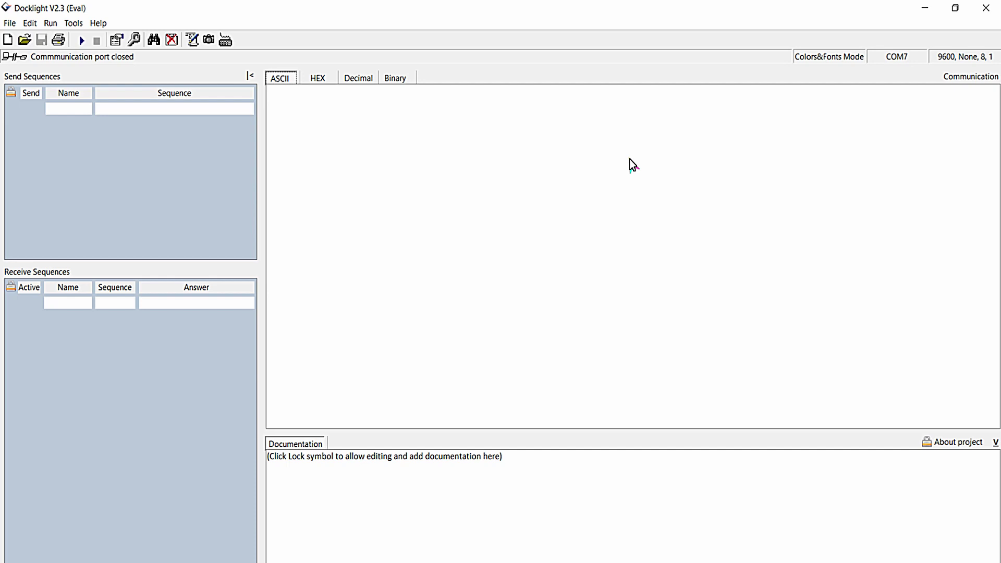
# Open a new send sequence for editing in the first empty row and move its dialog clear of the sequence list.
pyautogui.doubleClick(62, 111)
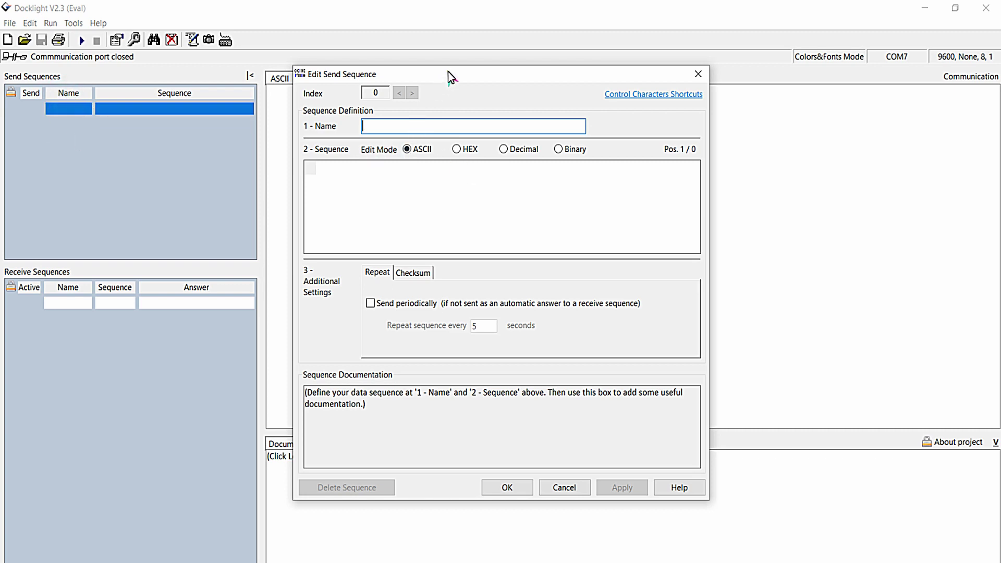
pyautogui.moveTo(448, 73); pyautogui.dragTo(555, 67)
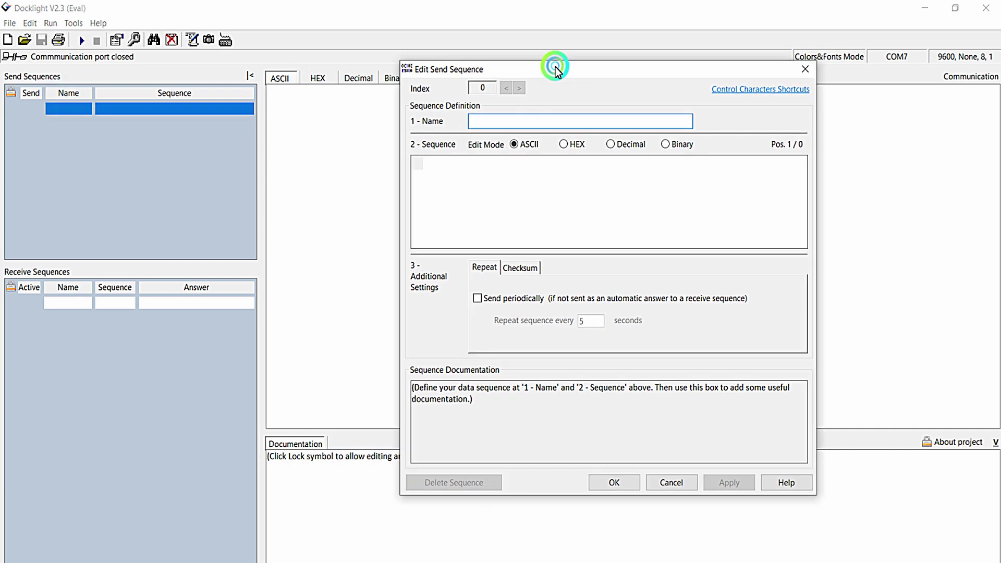
pyautogui.click(420, 165)
pyautogui.moveTo(420, 164); pyautogui.dragTo(349, 162)
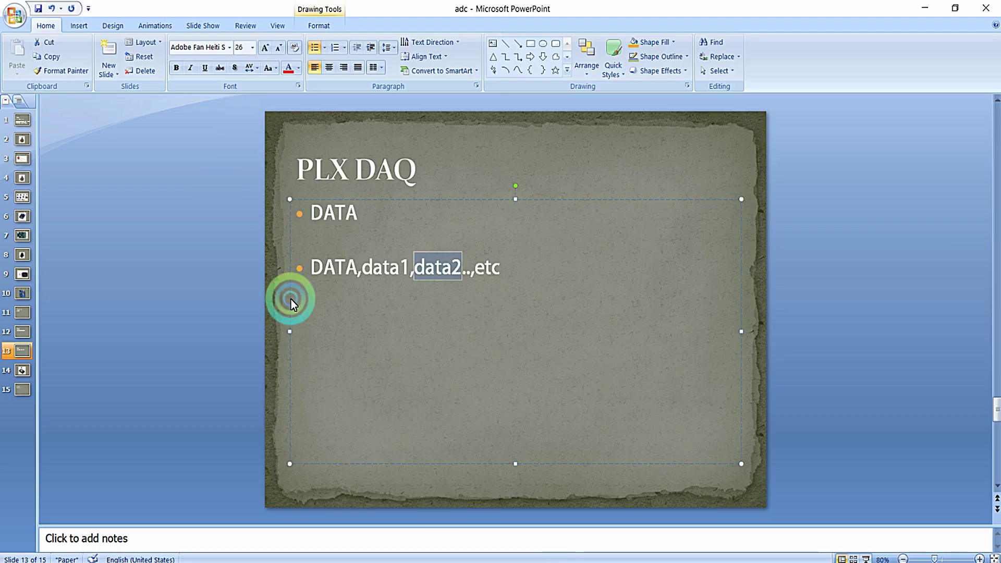
# Switch to PowerPoint and re-examine the LABEL command syntax on slide 12.
pyautogui.click(27, 335)
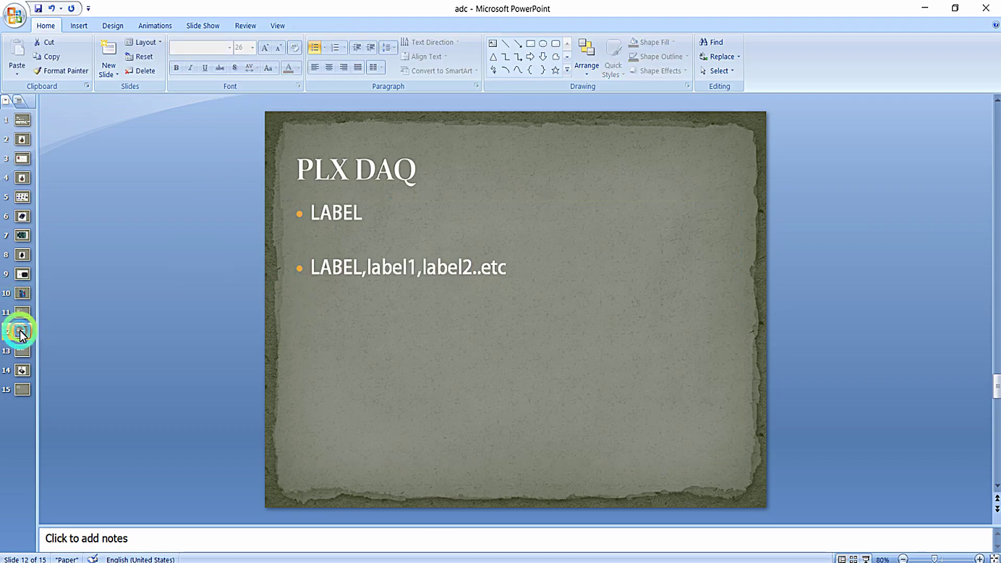
pyautogui.moveTo(361, 270); pyautogui.dragTo(312, 272)
pyautogui.click(471, 267)
pyautogui.moveTo(417, 269); pyautogui.dragTo(311, 272)
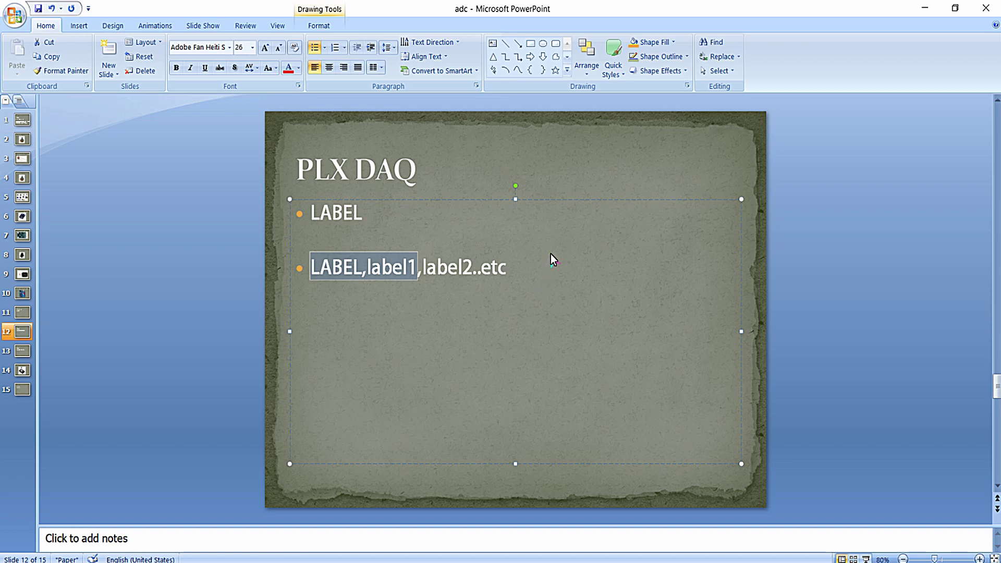
pyautogui.moveTo(515, 267); pyautogui.dragTo(479, 266)
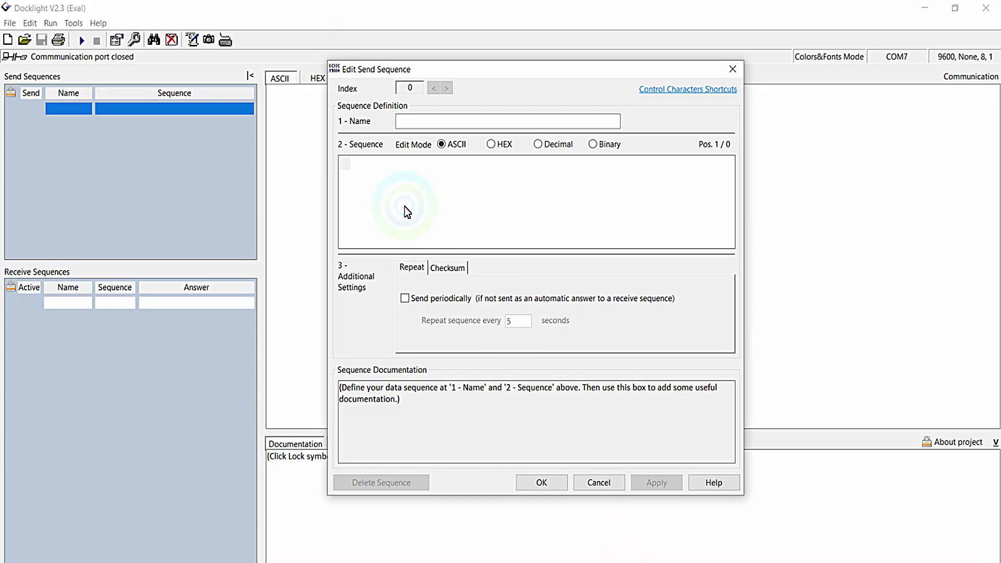
# In Docklight, define the send sequence as ASCII text LABEL,Sno followed by hex bytes 0D 0A, and save it to the list.
pyautogui.write('BE')
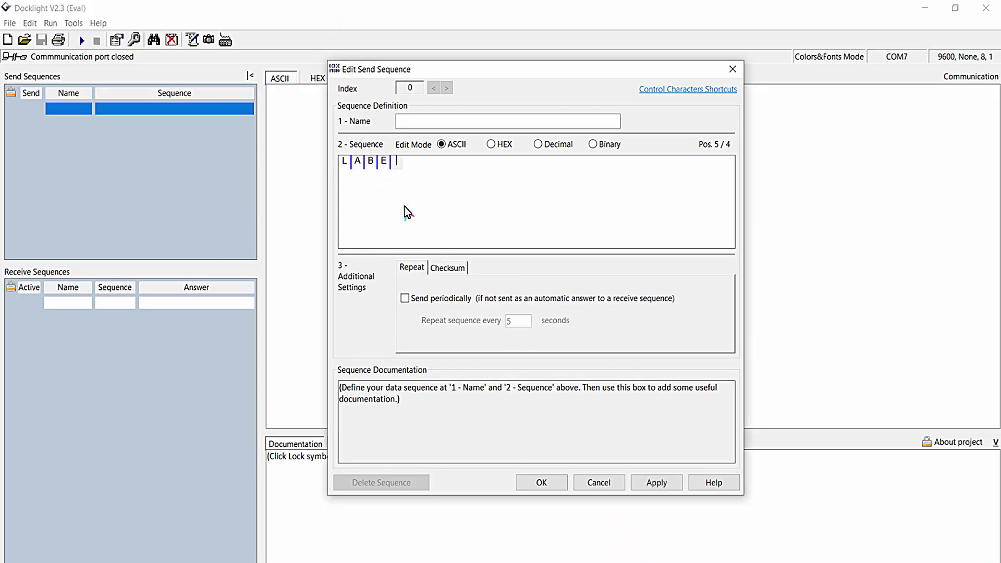
pyautogui.write('L,Sno')
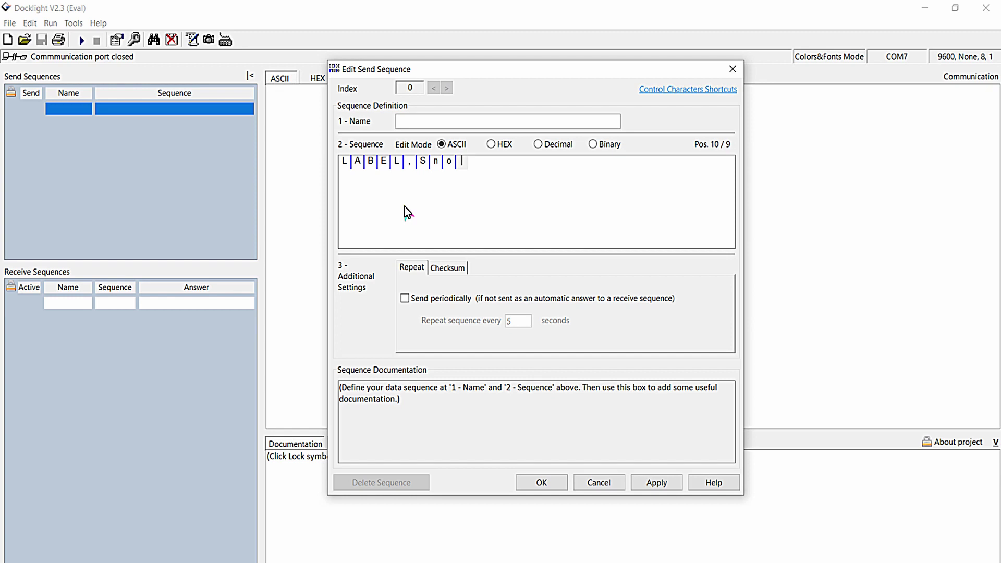
pyautogui.click(492, 143)
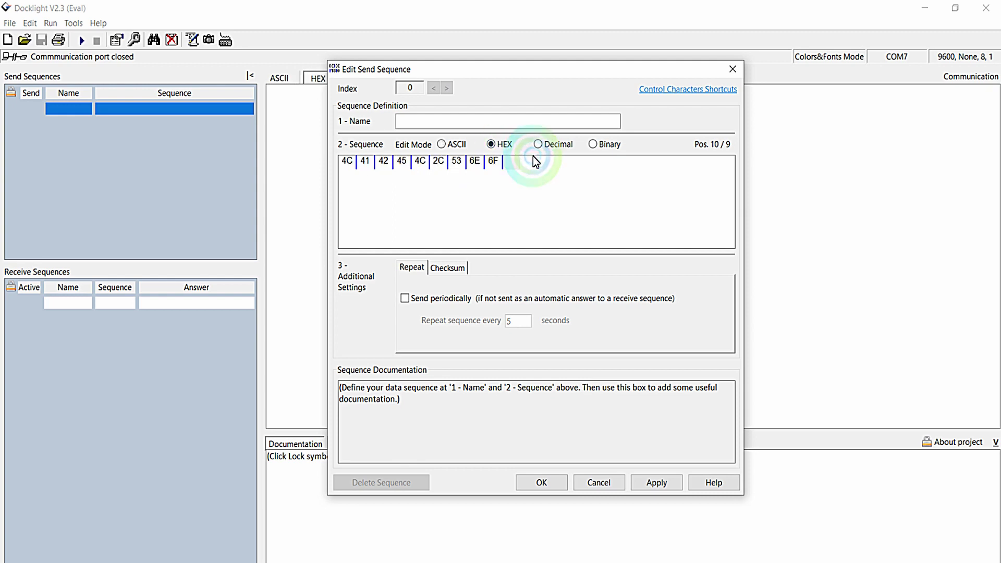
pyautogui.write('0D0A')
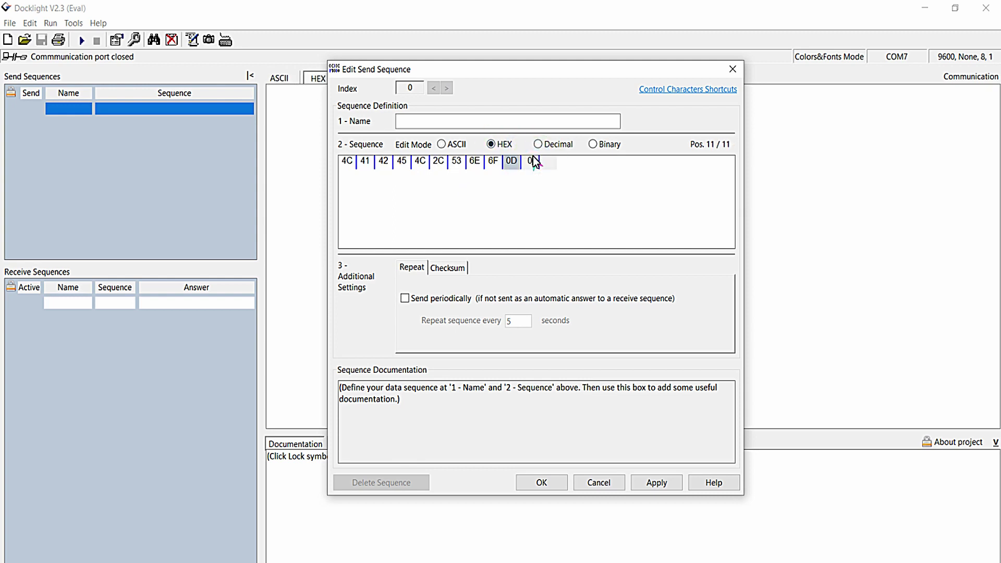
pyautogui.click(442, 144)
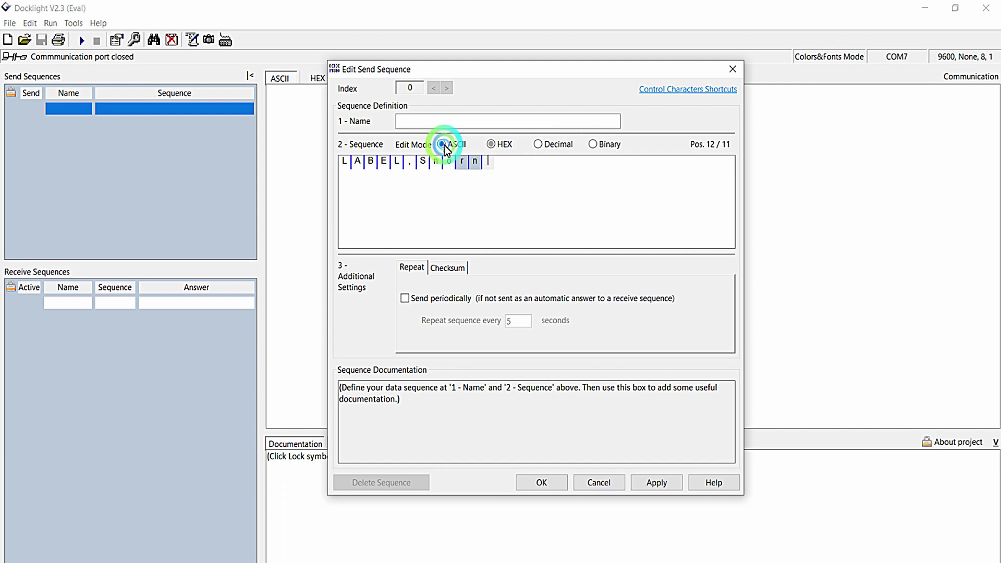
pyautogui.click(628, 498)
pyautogui.click(131, 170)
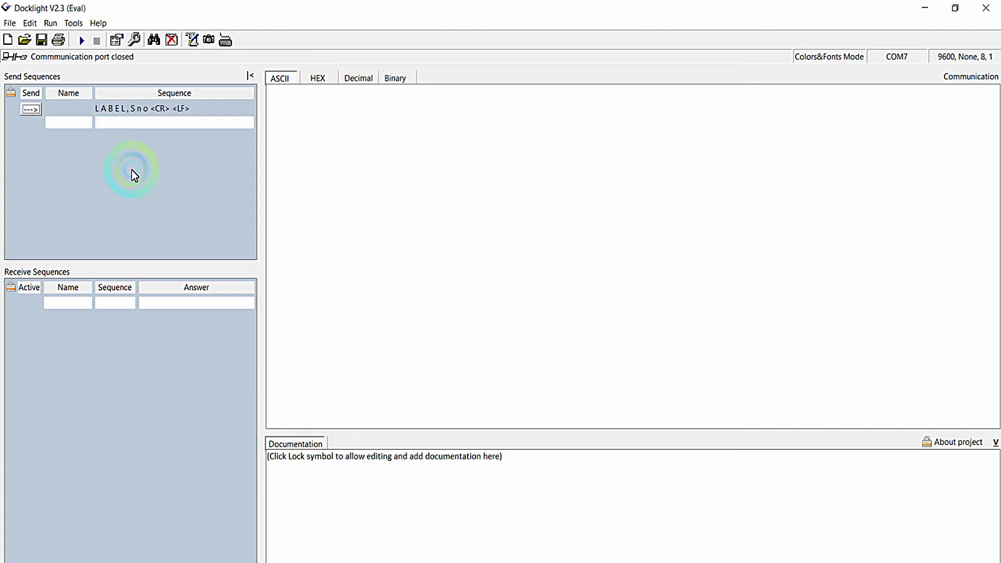
# Add a second send sequence with ASCII text DATA,1 followed by hex bytes 0D 0A, and save it to the list.
pyautogui.click(151, 108)
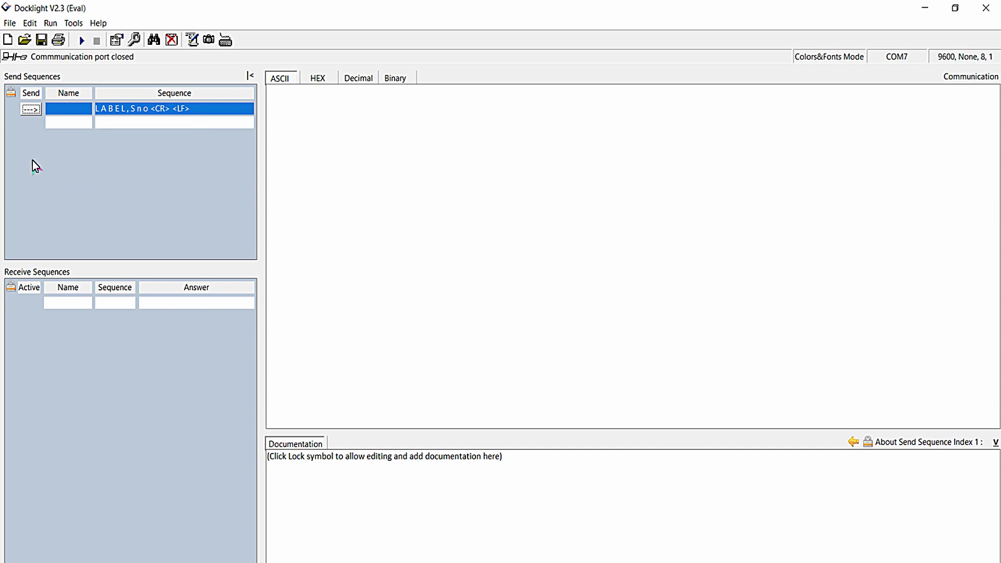
pyautogui.doubleClick(71, 124)
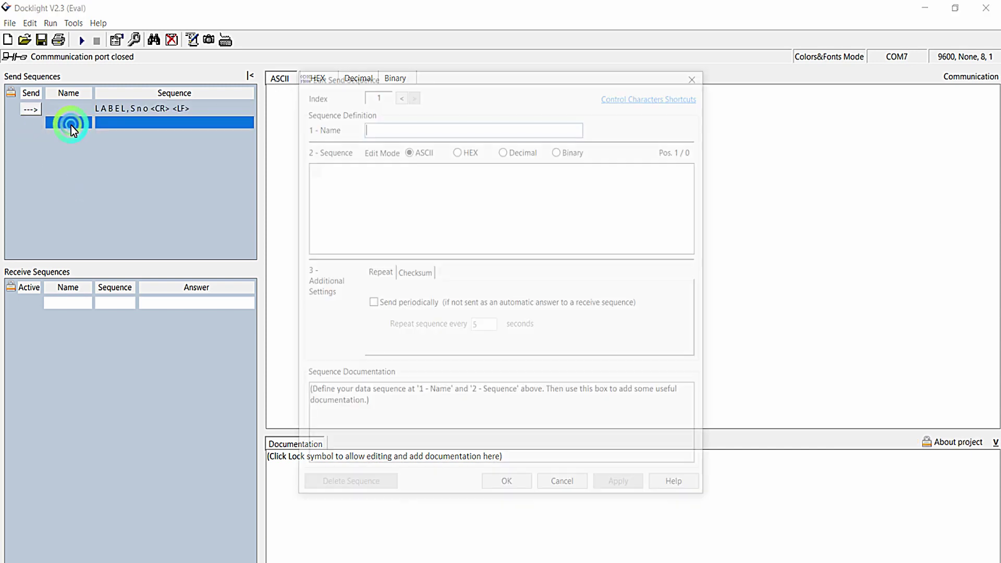
pyautogui.click(330, 176)
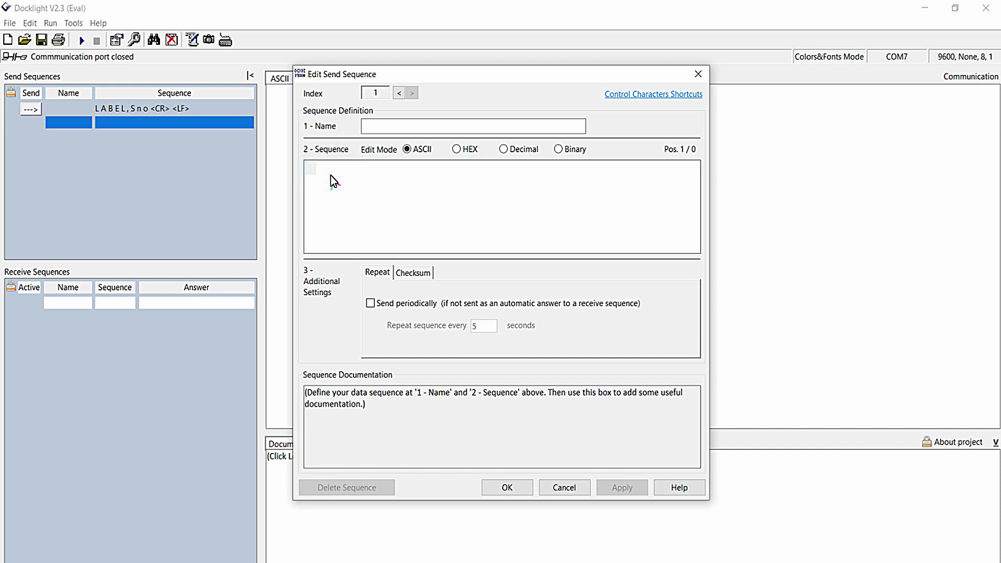
pyautogui.write('DA')
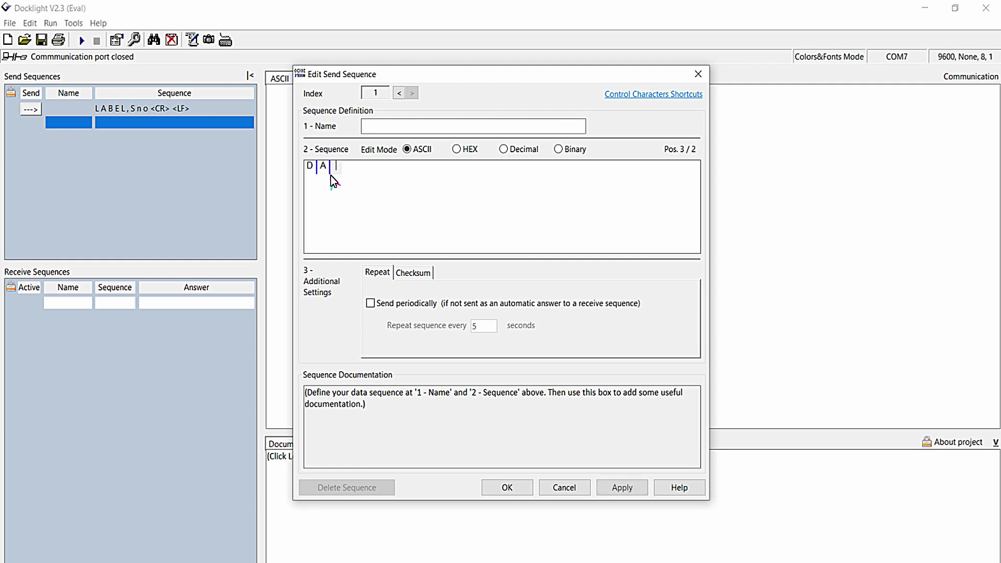
pyautogui.write('TA,1')
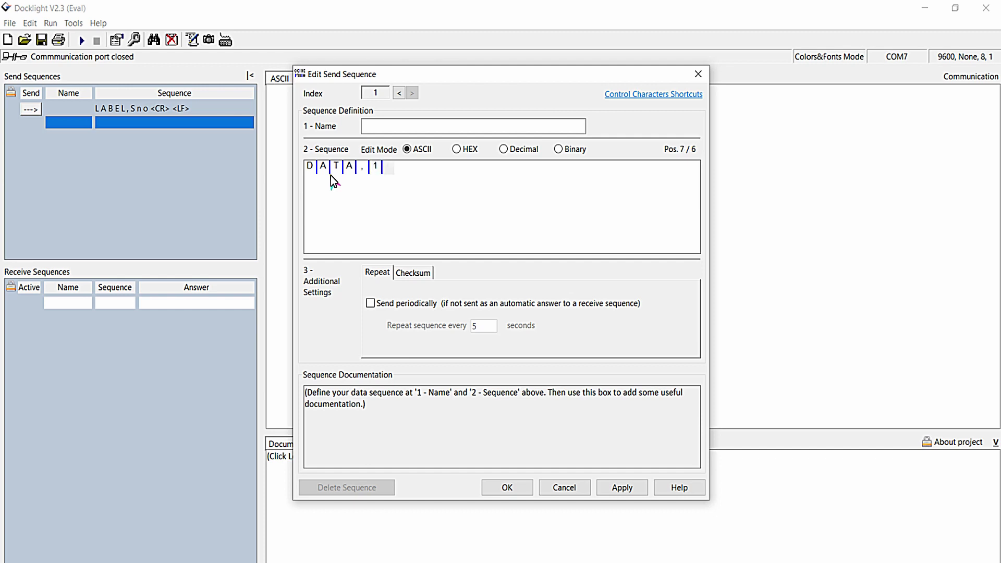
pyautogui.click(457, 150)
pyautogui.write('0D0')
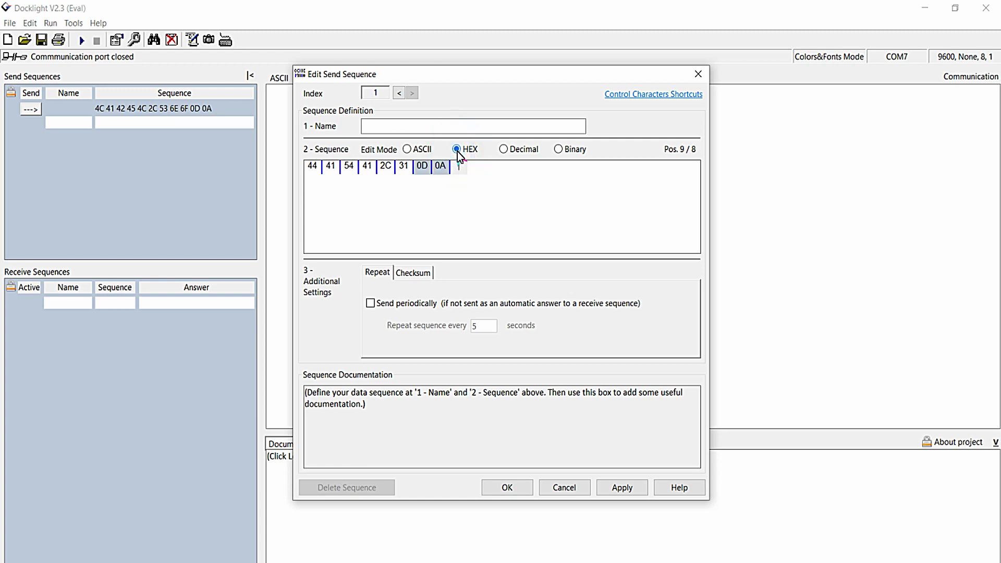
pyautogui.click(418, 147)
pyautogui.click(531, 485)
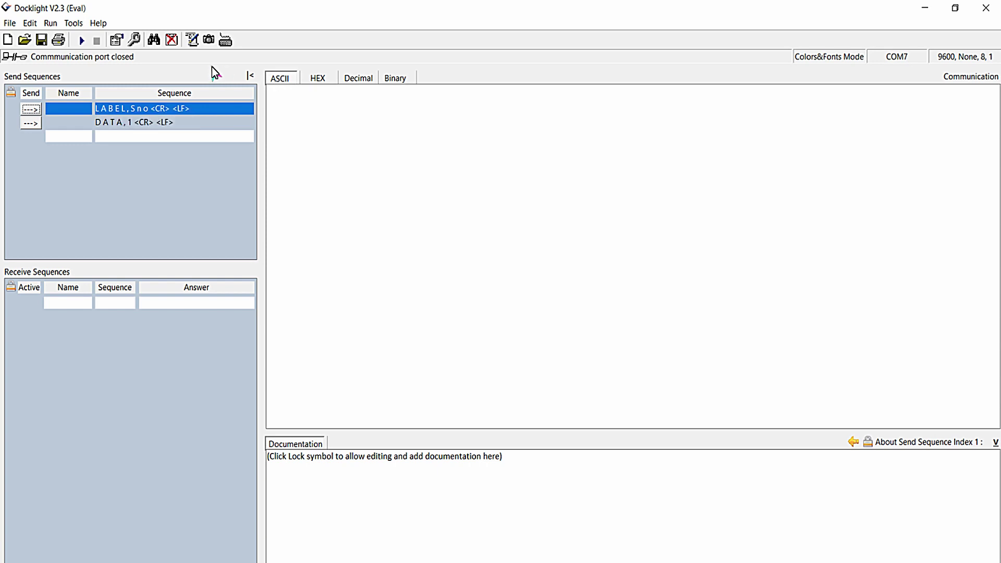
# Add a third send sequence with ASCII text DATA,2 followed by hex bytes 0D 0A, and save it to the list.
pyautogui.click(343, 129)
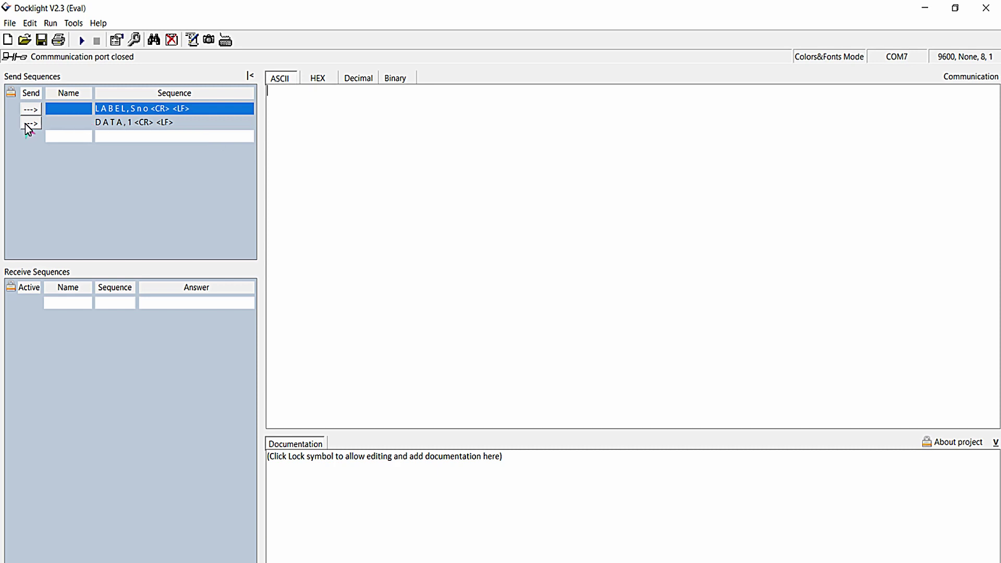
pyautogui.click(70, 138)
pyautogui.doubleClick(71, 139)
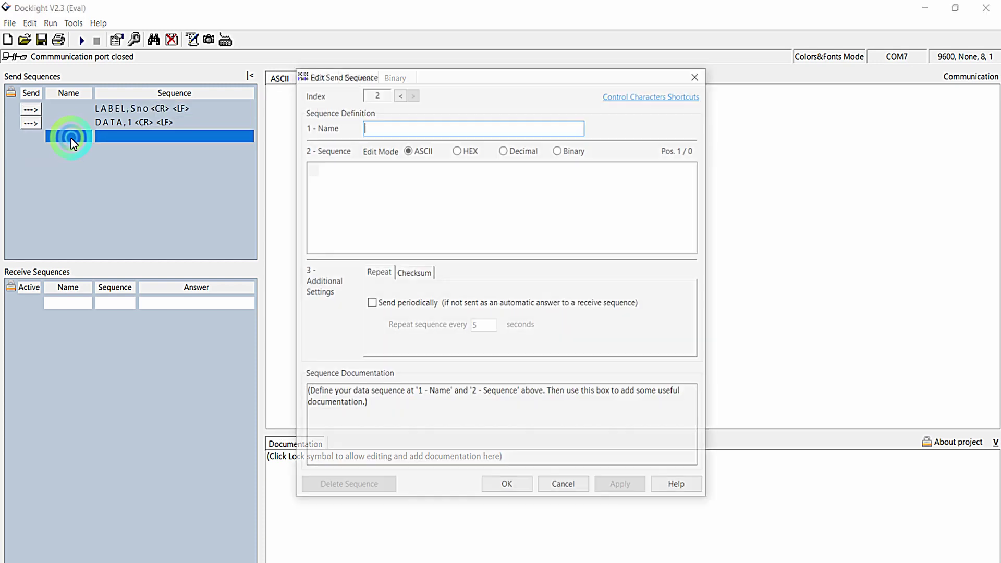
pyautogui.click(309, 166)
pyautogui.write('DATA,2')
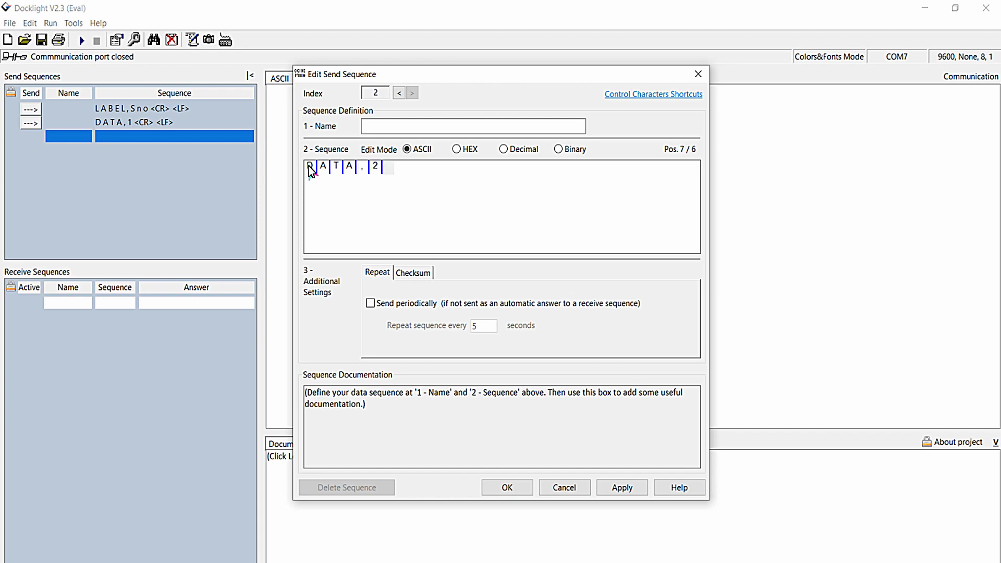
pyautogui.click(457, 152)
pyautogui.write('0D0A')
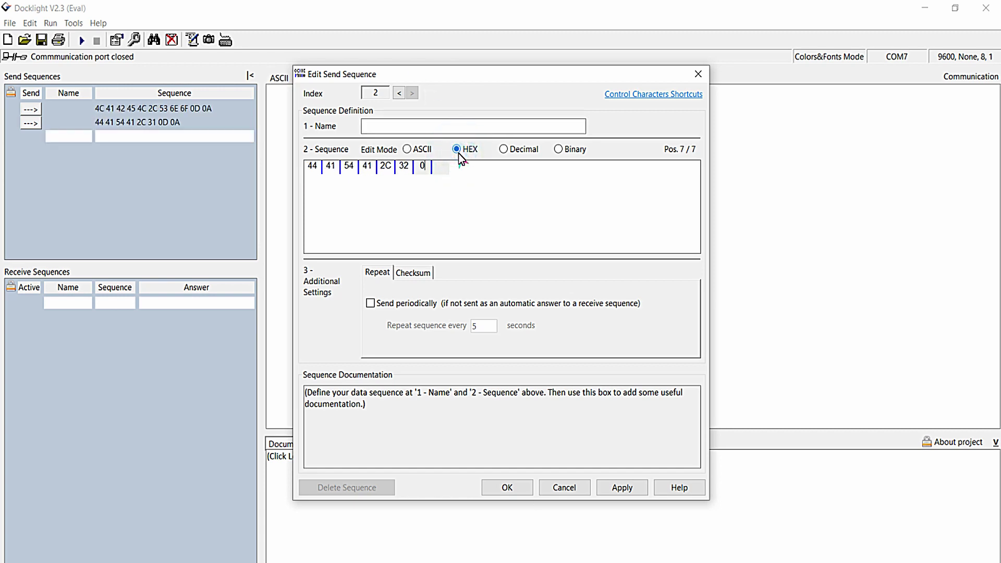
pyautogui.click(422, 153)
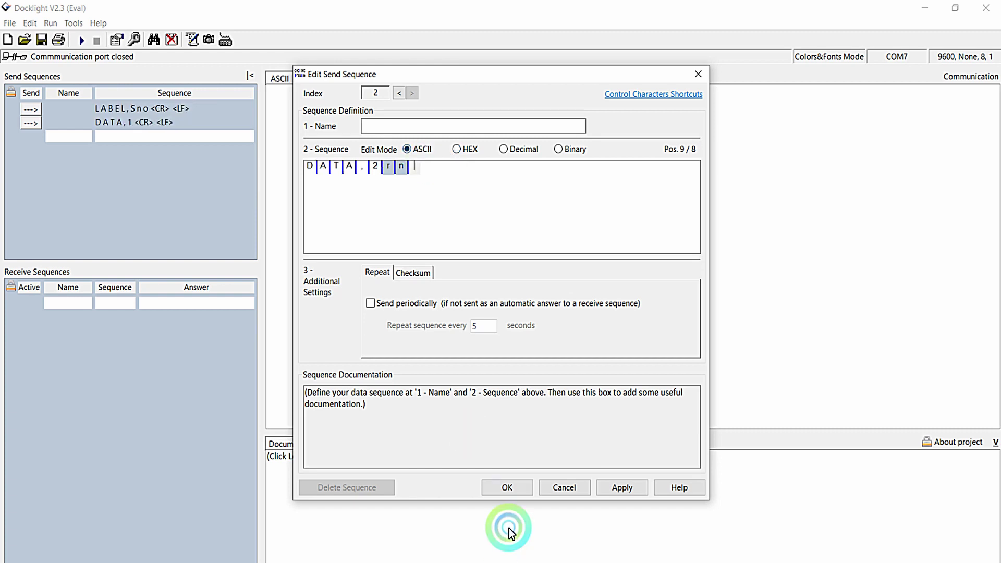
pyautogui.click(507, 488)
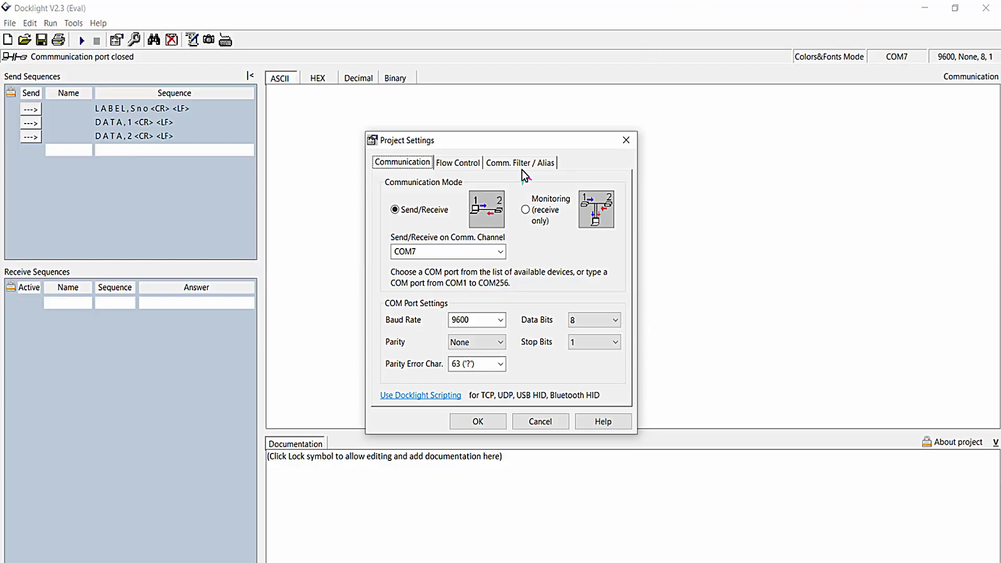
# Set the project's send/receive communication channel to COM4.
pyautogui.click(629, 144)
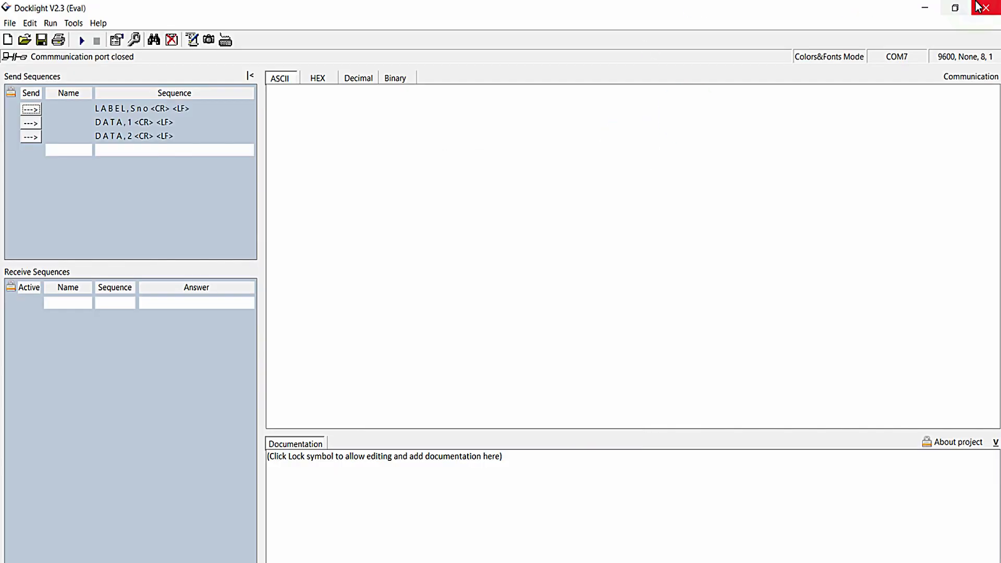
pyautogui.click(888, 61)
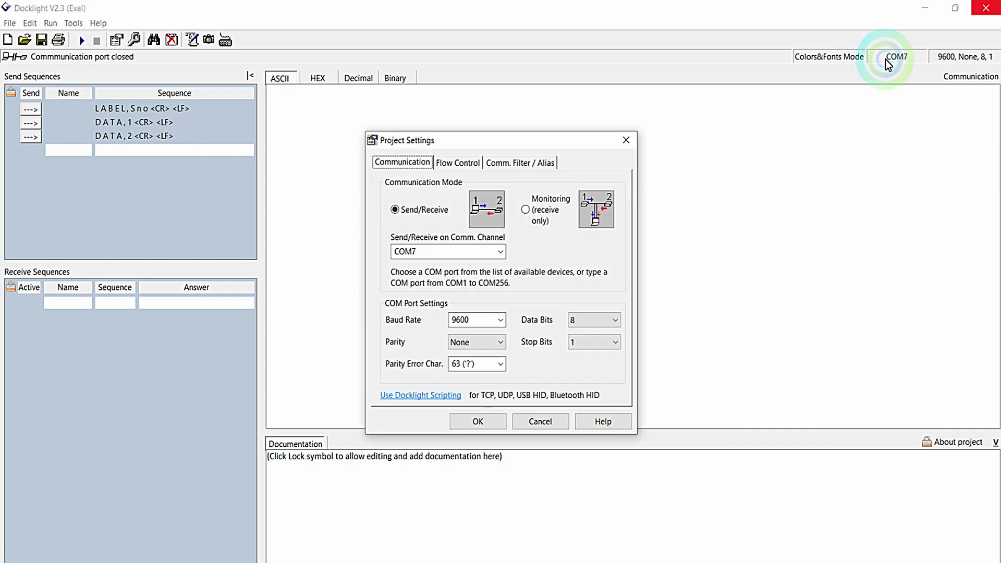
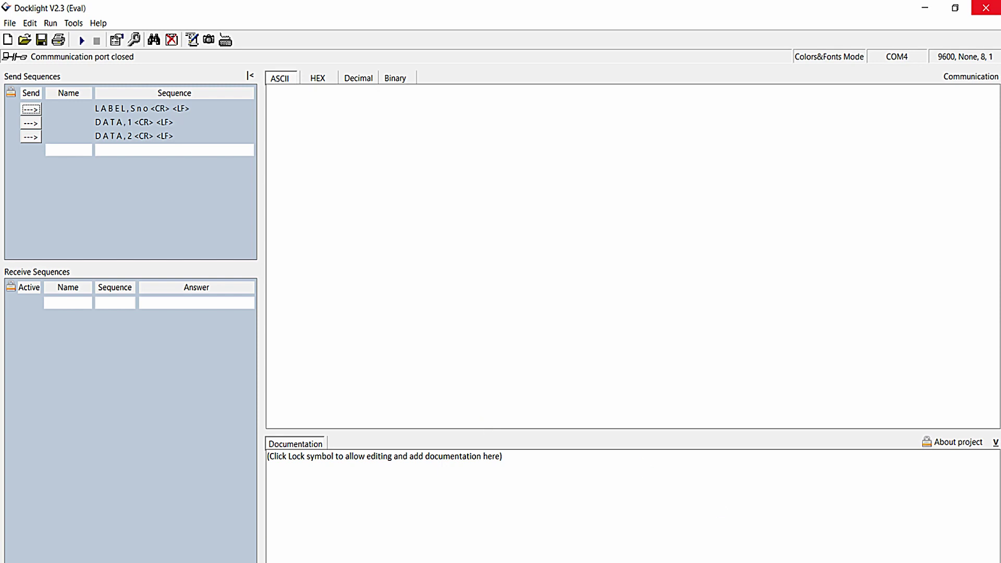
# Switch to the PLX-DAQ workbook in Excel, enable its macro content and shift the PLX-DAQ window nearer the data columns.
pyautogui.click(629, 513)
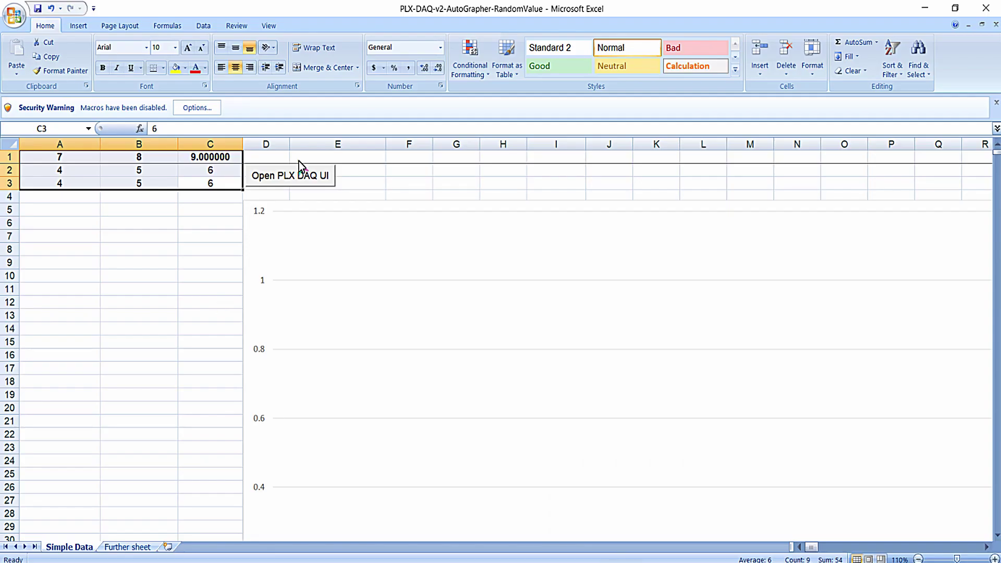
pyautogui.click(295, 176)
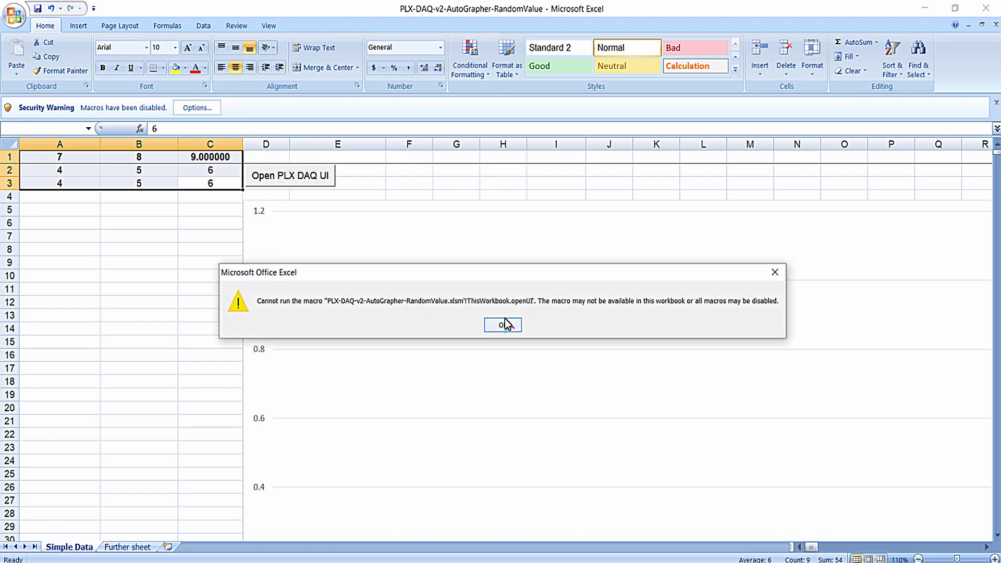
pyautogui.click(504, 323)
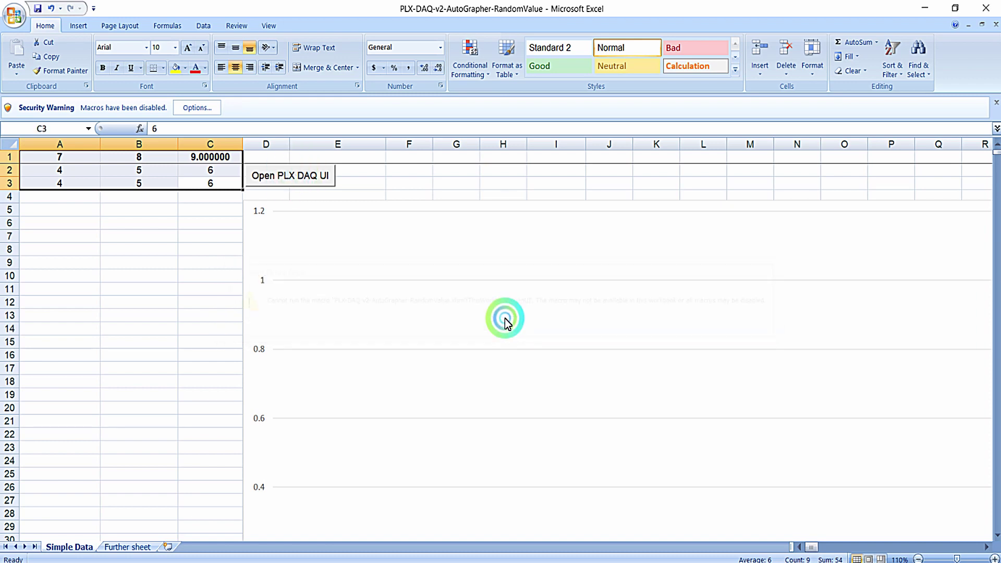
pyautogui.click(190, 108)
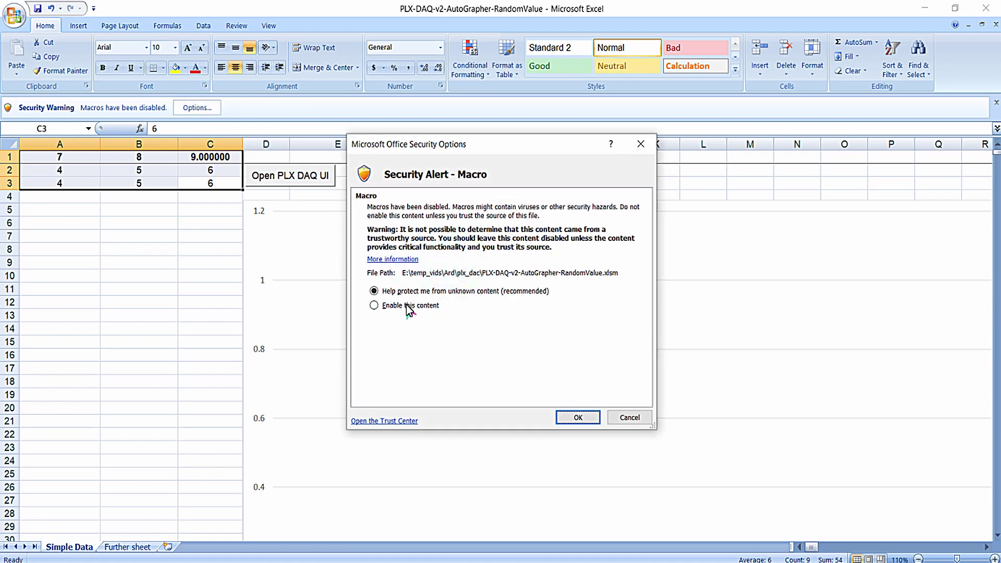
pyautogui.click(410, 305)
pyautogui.click(577, 417)
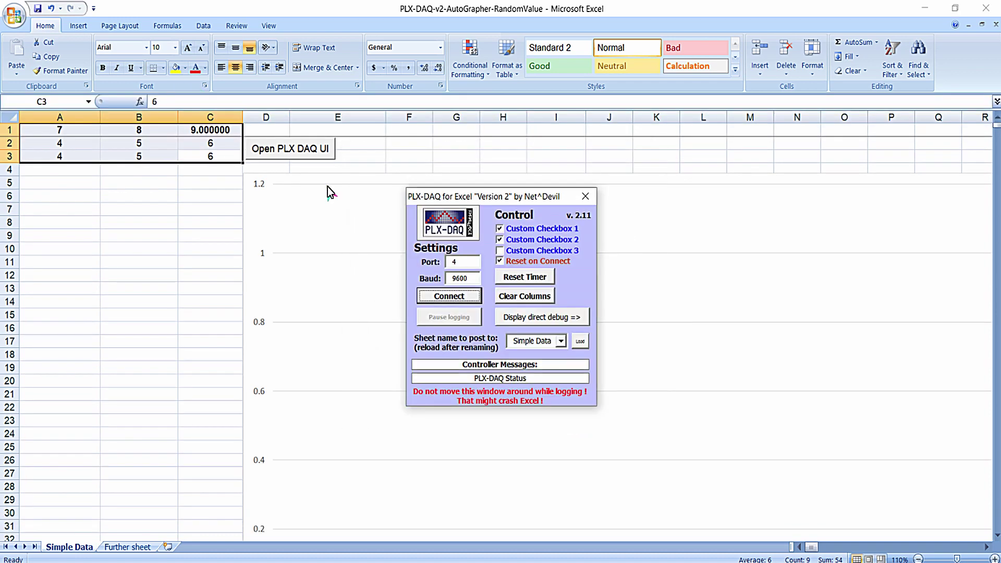
pyautogui.moveTo(485, 197); pyautogui.dragTo(435, 182)
pyautogui.click(408, 248)
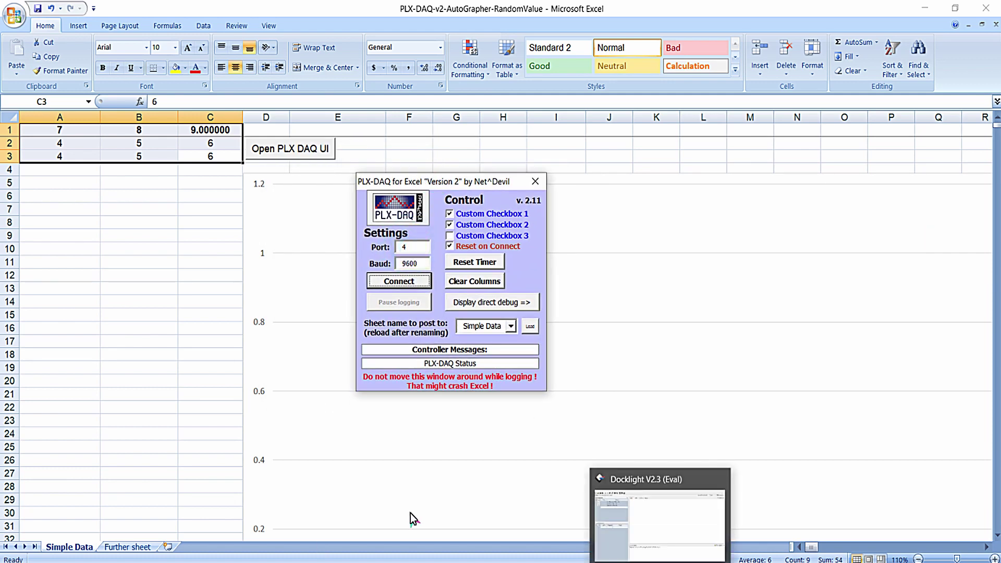
# From File Explorer, open the computer's system properties and examine the available COM ports in Device Manager.
pyautogui.hotkey('alt', 'Tab')
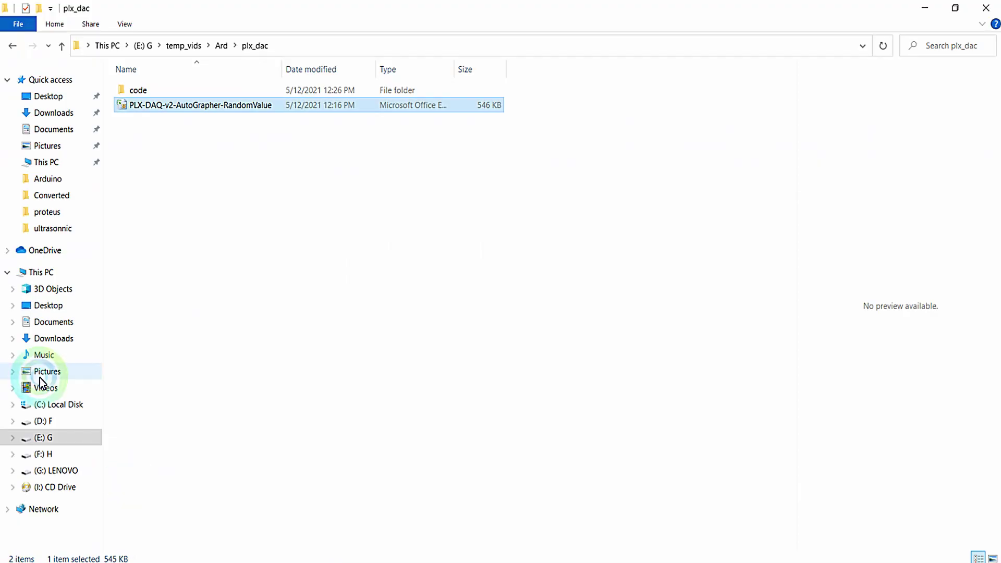
pyautogui.rightClick(36, 276)
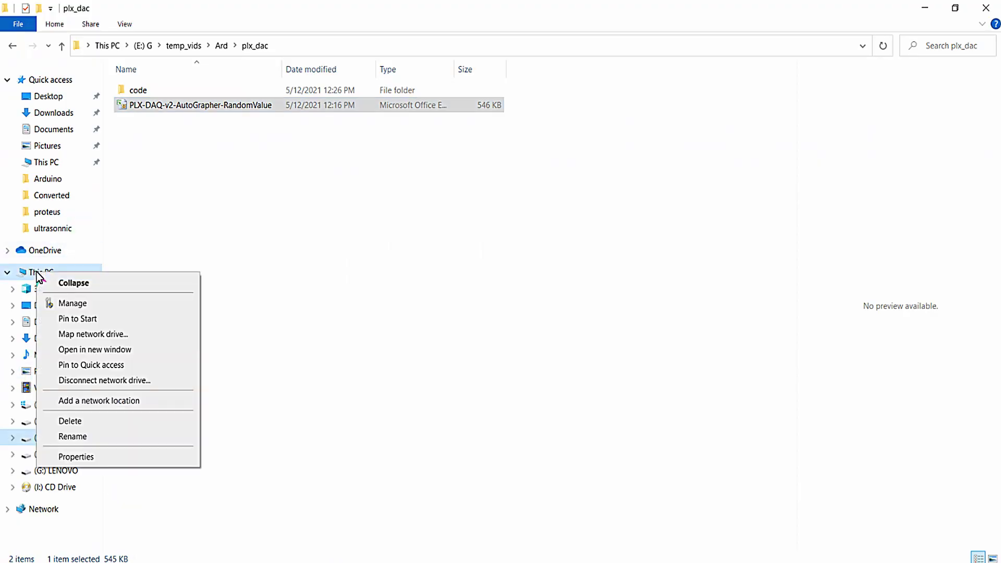
pyautogui.click(71, 458)
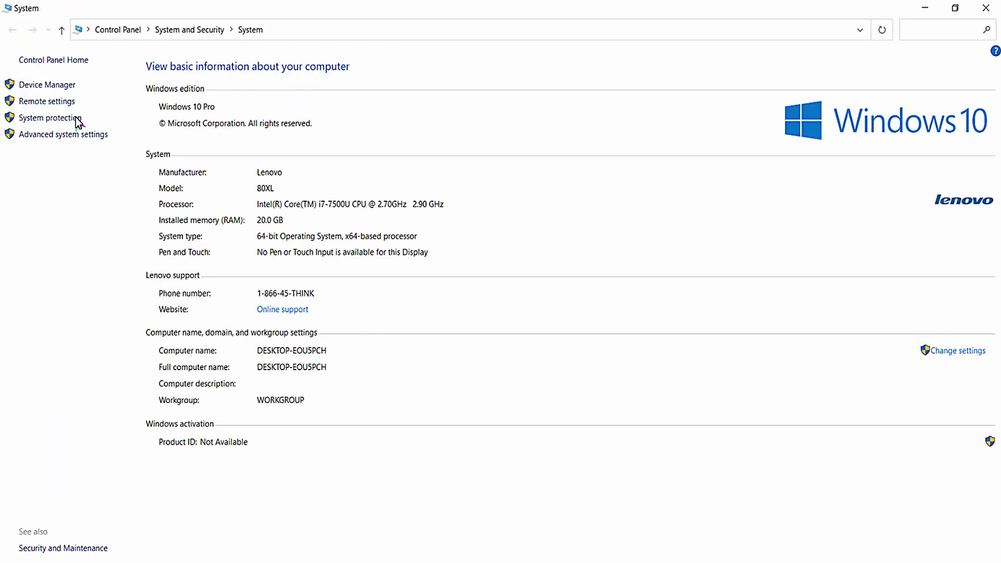
pyautogui.click(51, 86)
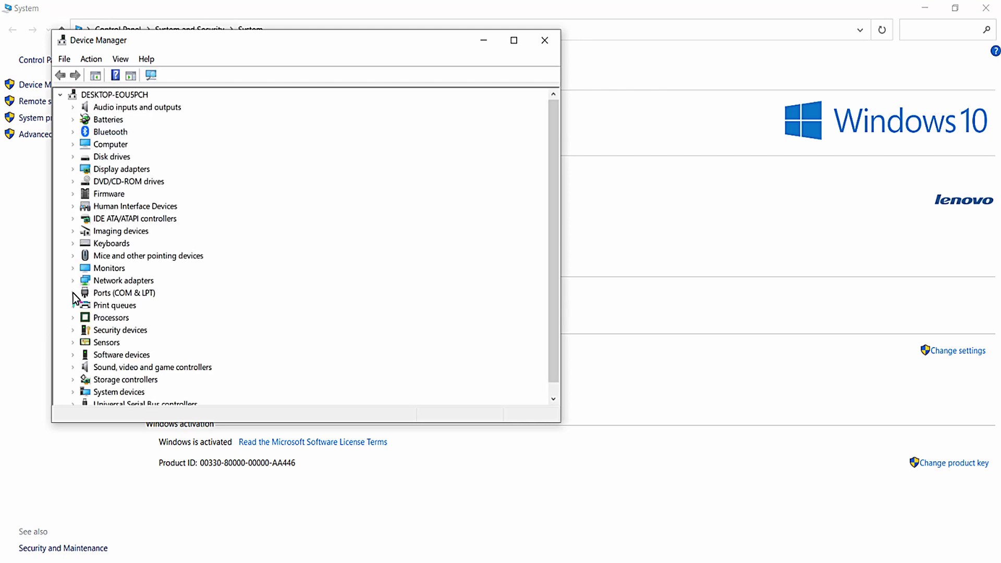
pyautogui.click(73, 295)
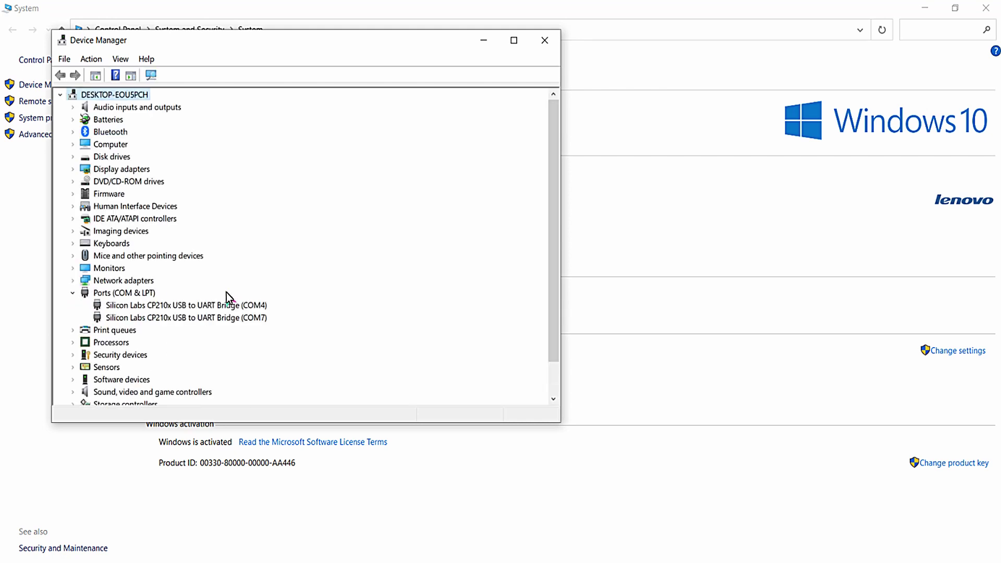
pyautogui.click(247, 308)
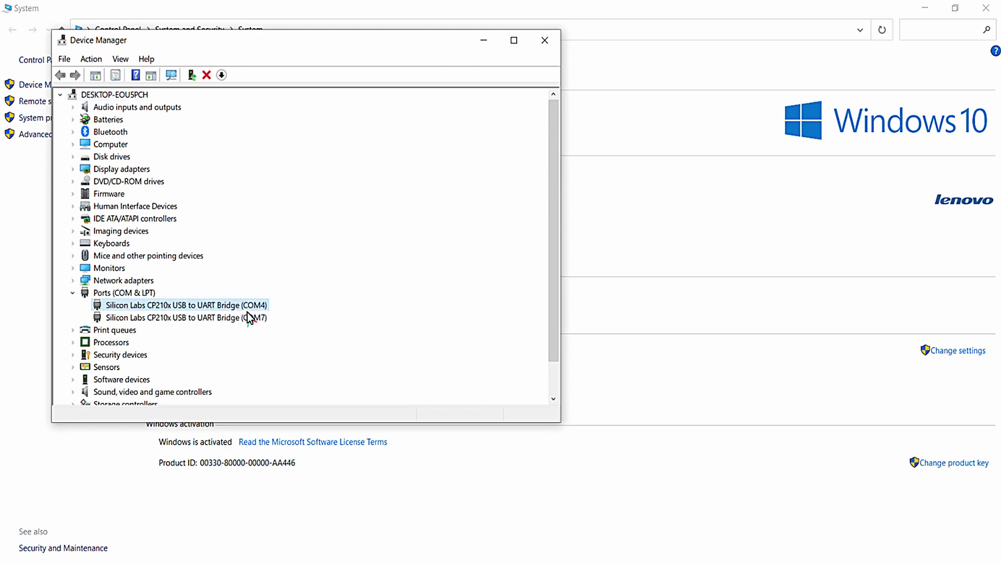
pyautogui.click(247, 318)
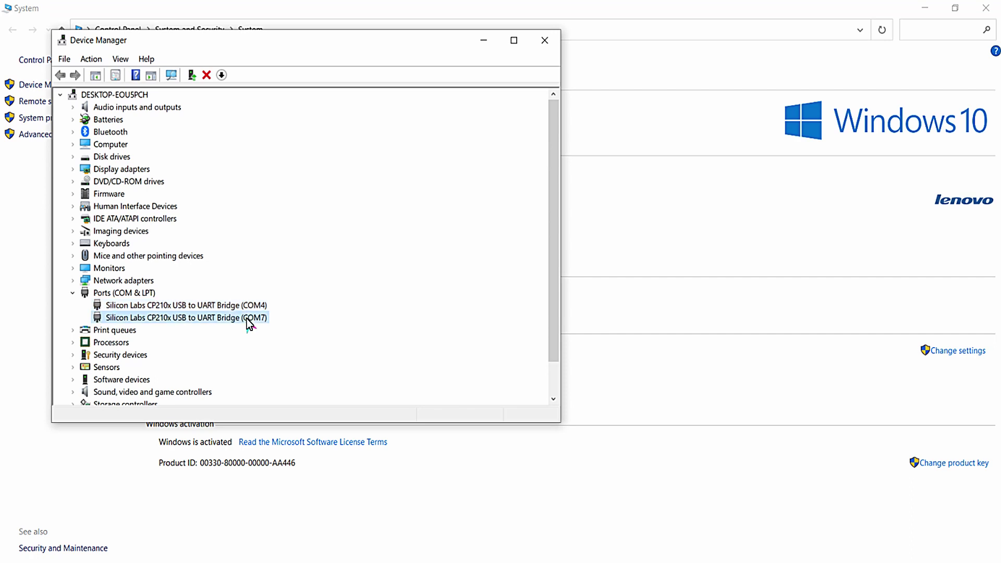
pyautogui.click(540, 37)
# Return to Excel, set the PLX-DAQ port to 7 and connect.
pyautogui.click(628, 561)
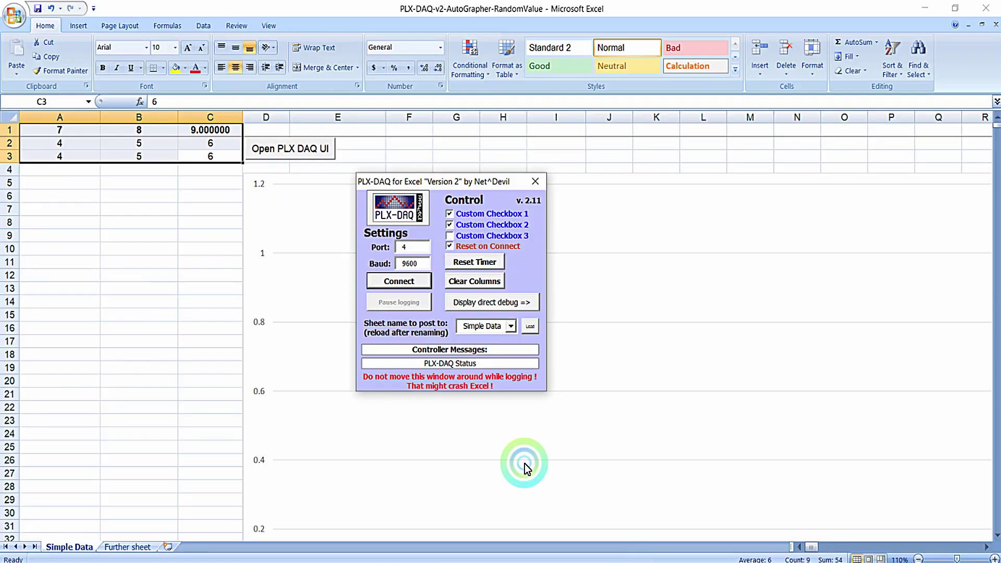
pyautogui.click(407, 248)
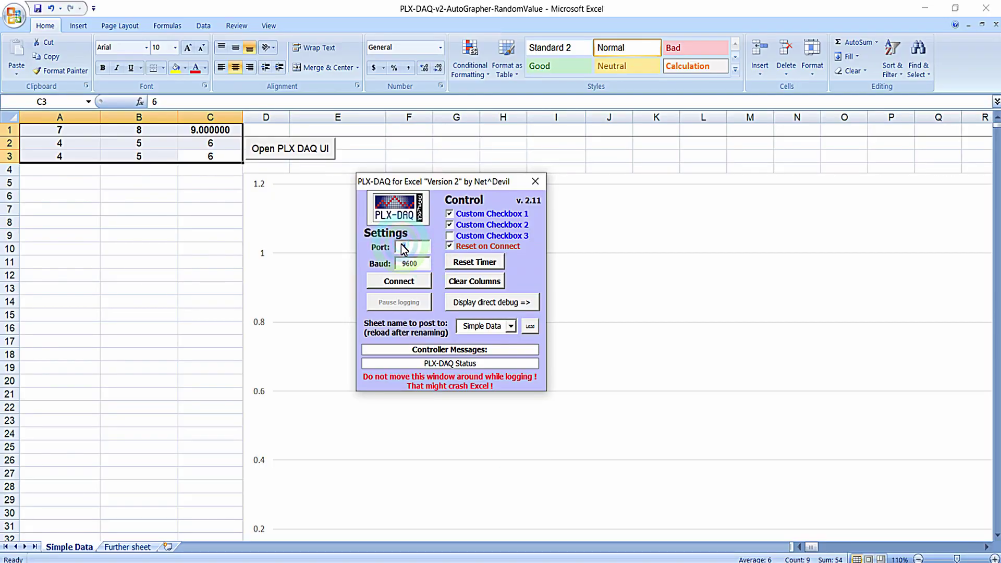
pyautogui.click(401, 281)
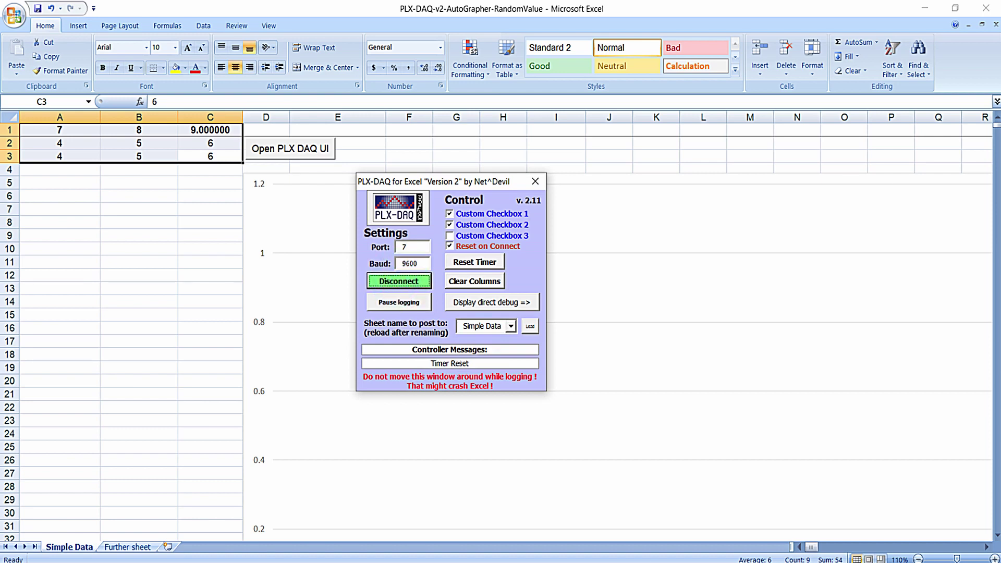
# Switch to Docklight and add a send sequence CLEARDATA ending with the hex bytes 0D 0A.
pyautogui.hotkey('alt', 'Tab')
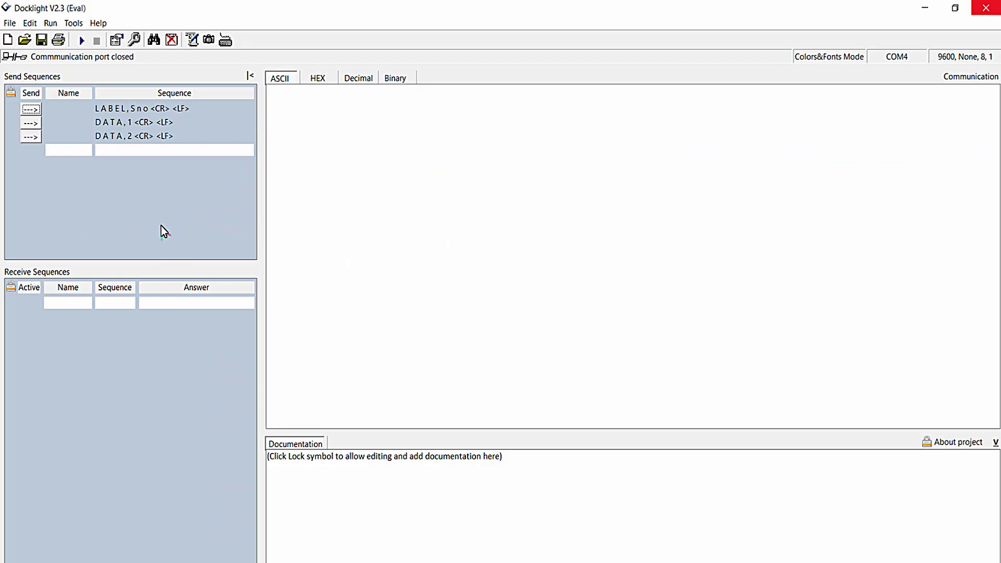
pyautogui.doubleClick(71, 151)
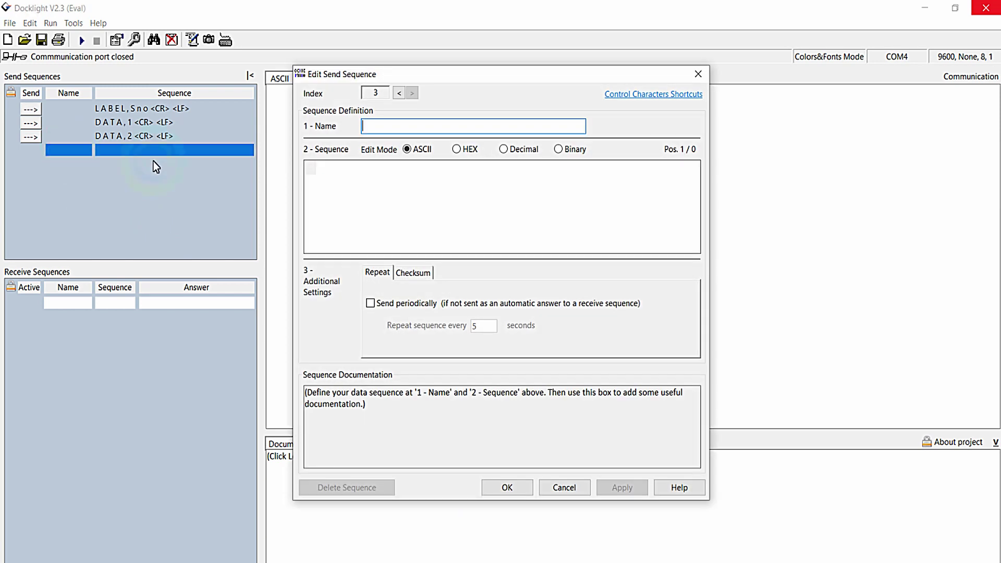
pyautogui.click(307, 168)
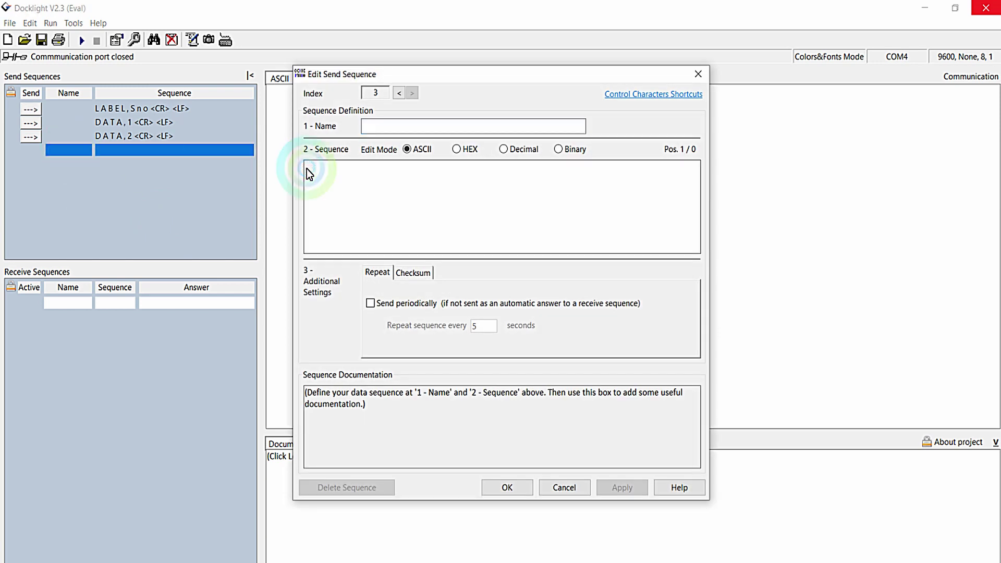
pyautogui.write('CLEAR')
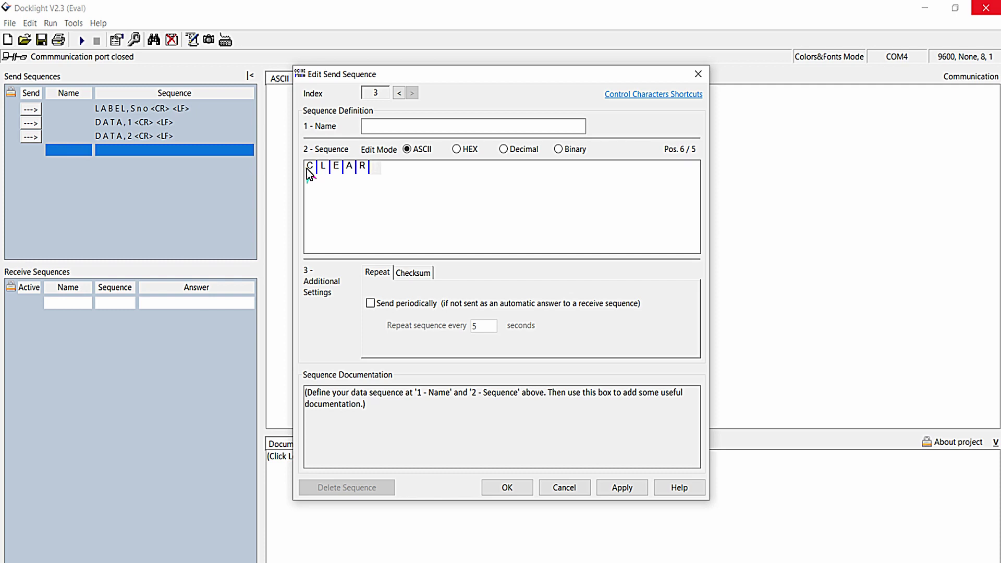
pyautogui.write('DATA')
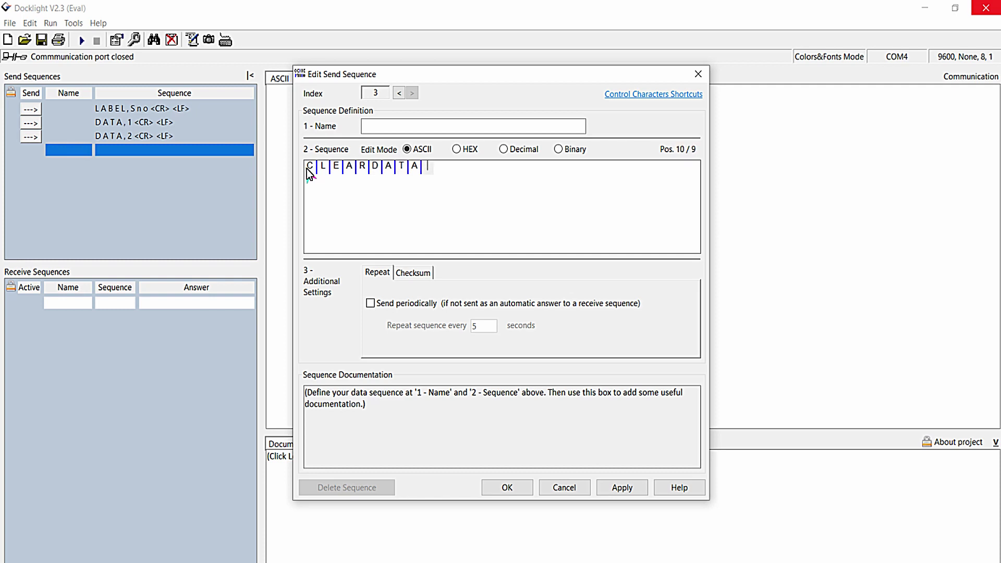
pyautogui.click(461, 153)
pyautogui.write('0D0A')
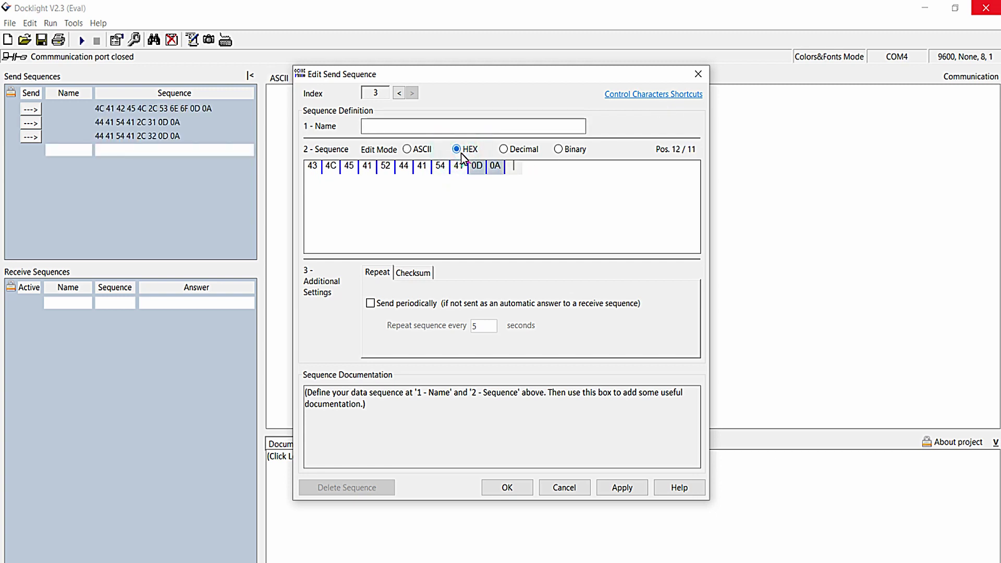
pyautogui.click(416, 150)
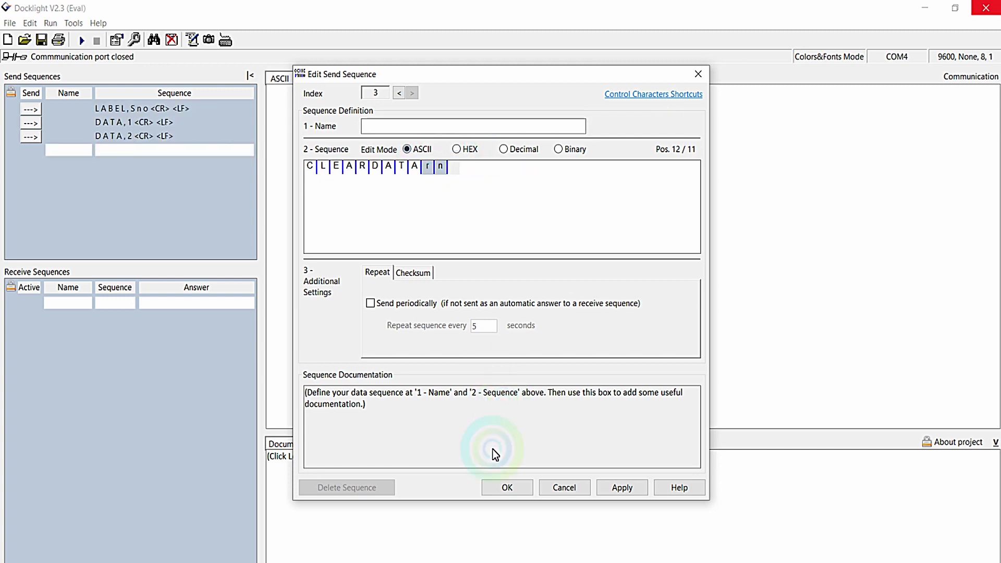
pyautogui.click(500, 487)
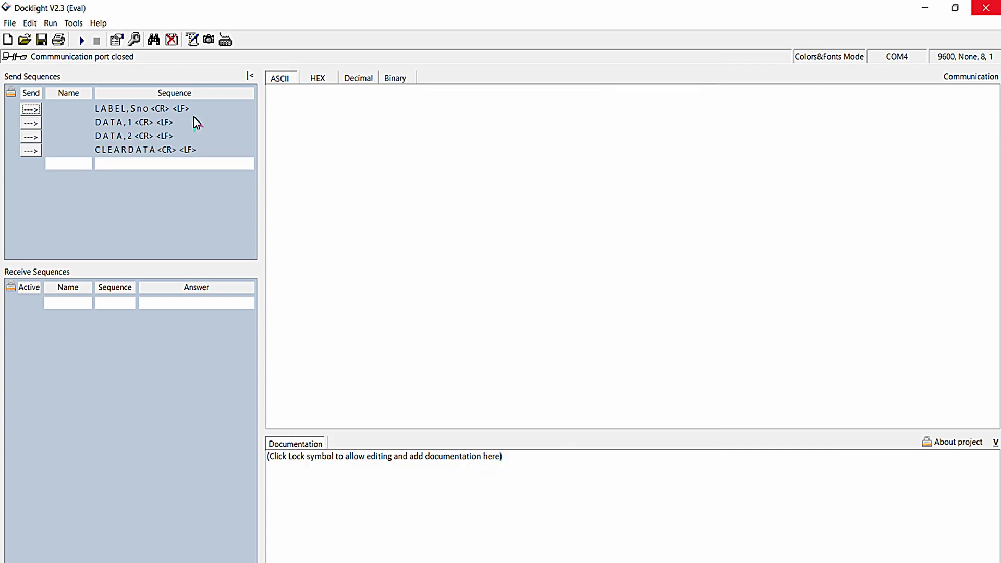
# Start communication in Docklight and reduce the Docklight and Excel windows to sit side by side.
pyautogui.click(82, 43)
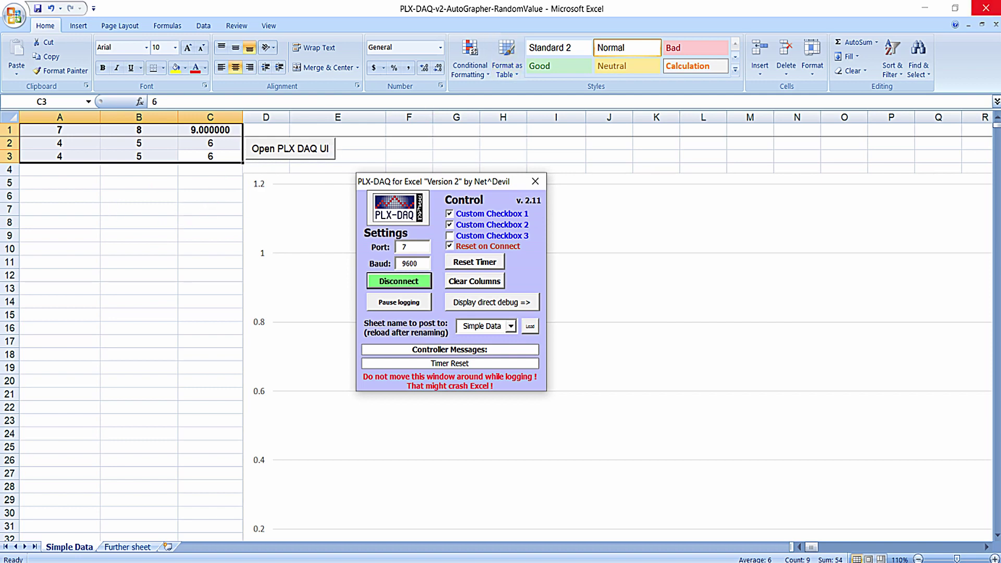
pyautogui.click(887, 7)
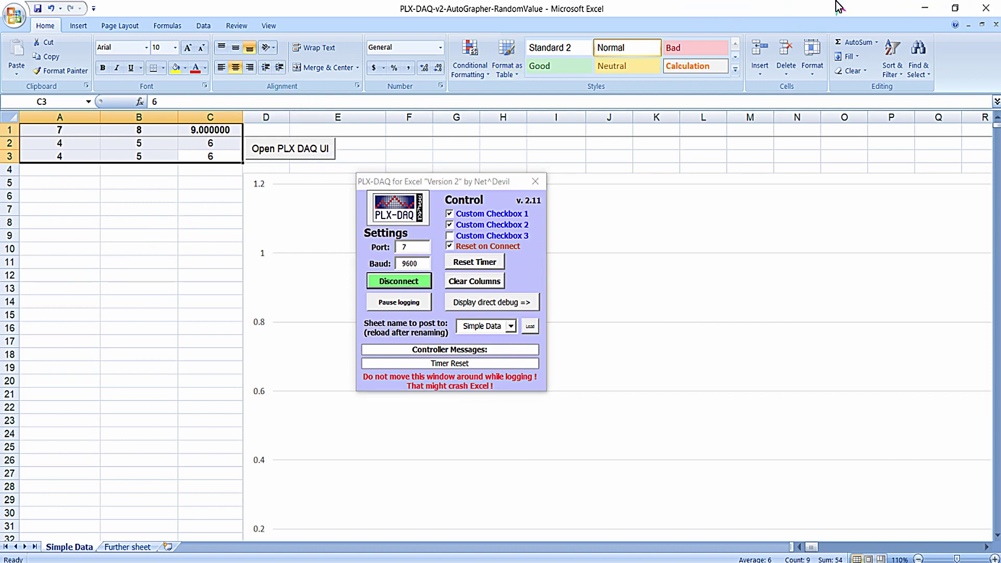
pyautogui.click(920, 8)
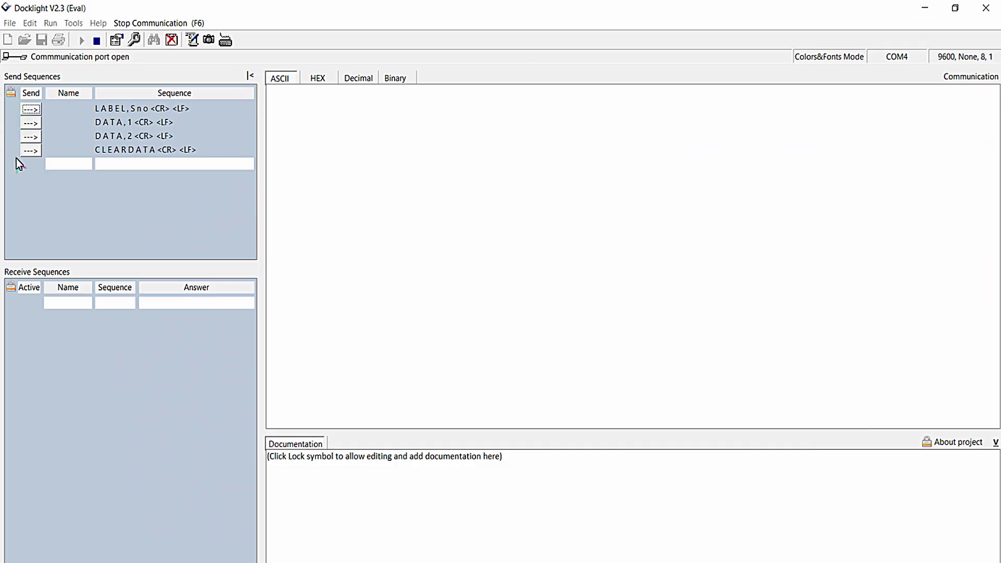
pyautogui.click(955, 8)
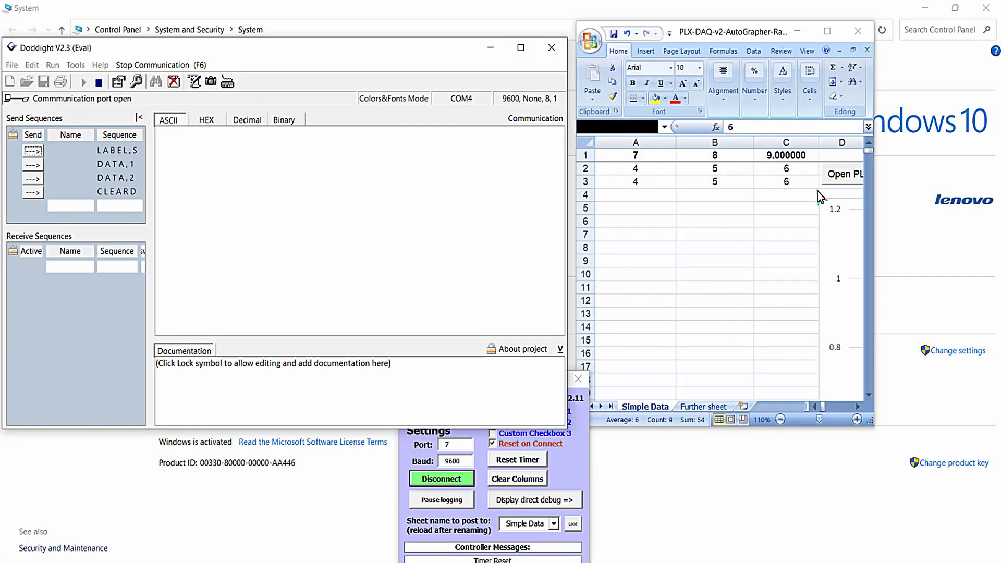
# Bring the PLX-DAQ window in front of Docklight and disable Custom Checkbox 2.
pyautogui.click(796, 217)
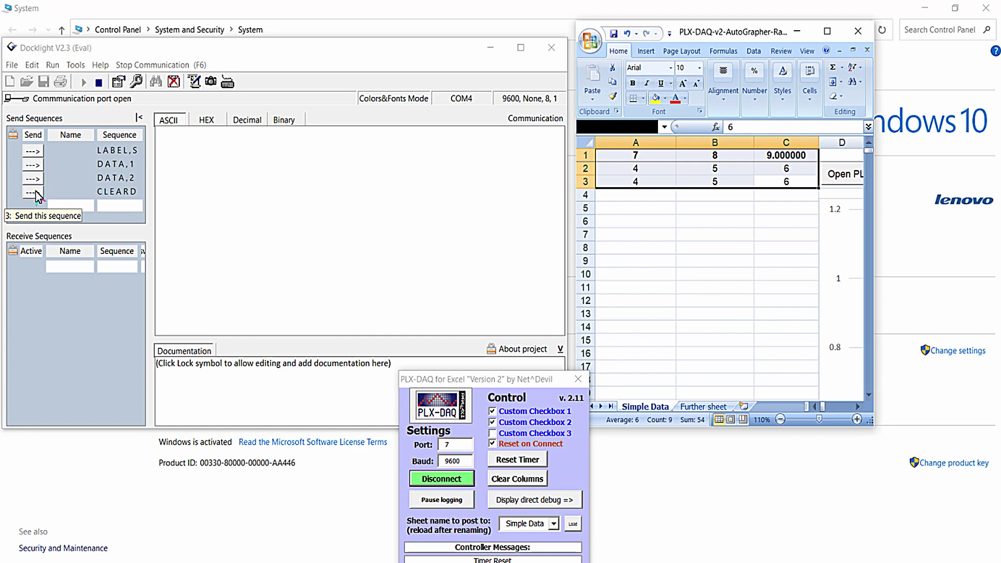
pyautogui.click(249, 49)
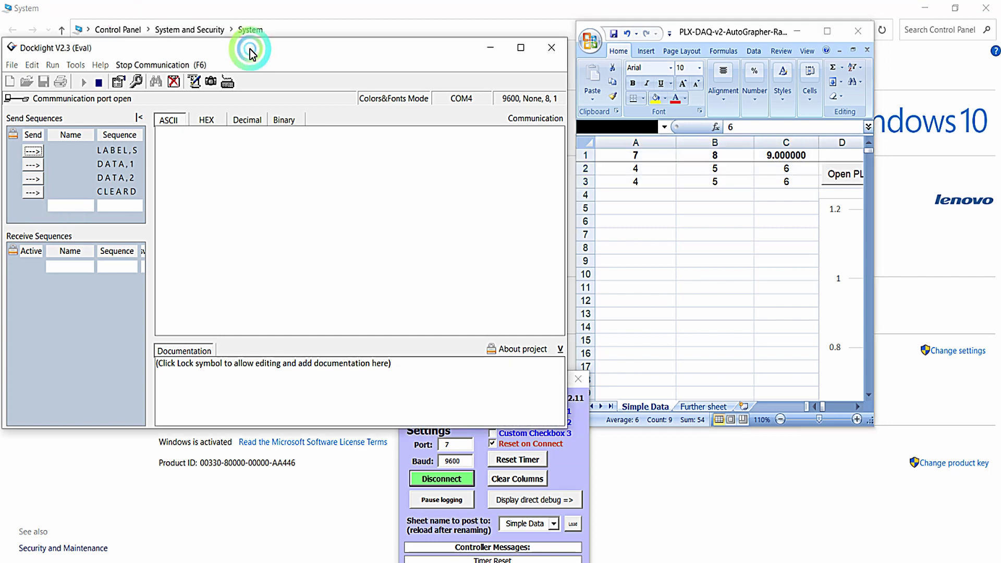
pyautogui.click(574, 423)
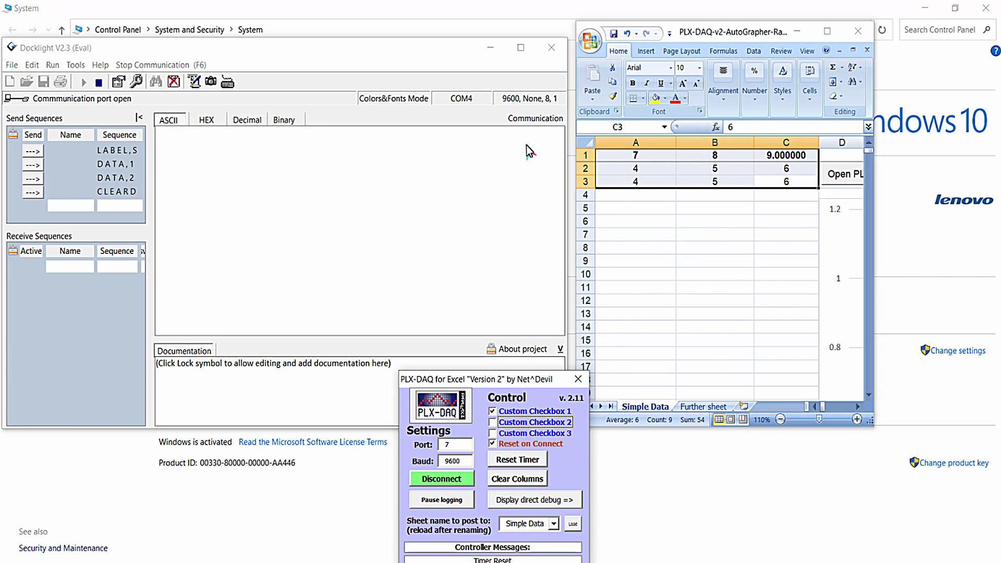
# Send the CLEARDATA, LABEL,Sno, DATA,1 and DATA,2 sequences once each from Docklight to the Excel sheet.
pyautogui.click(35, 195)
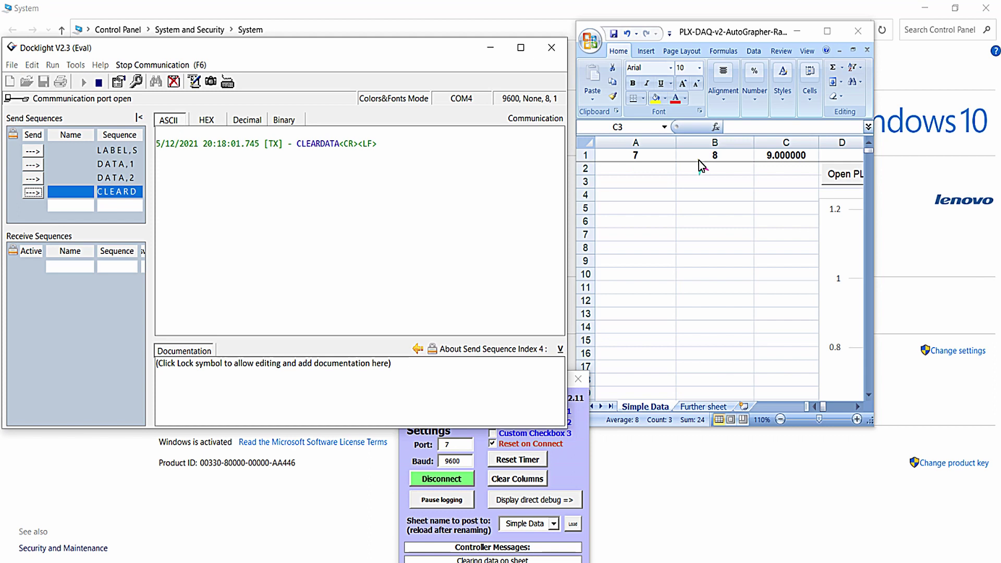
pyautogui.click(32, 150)
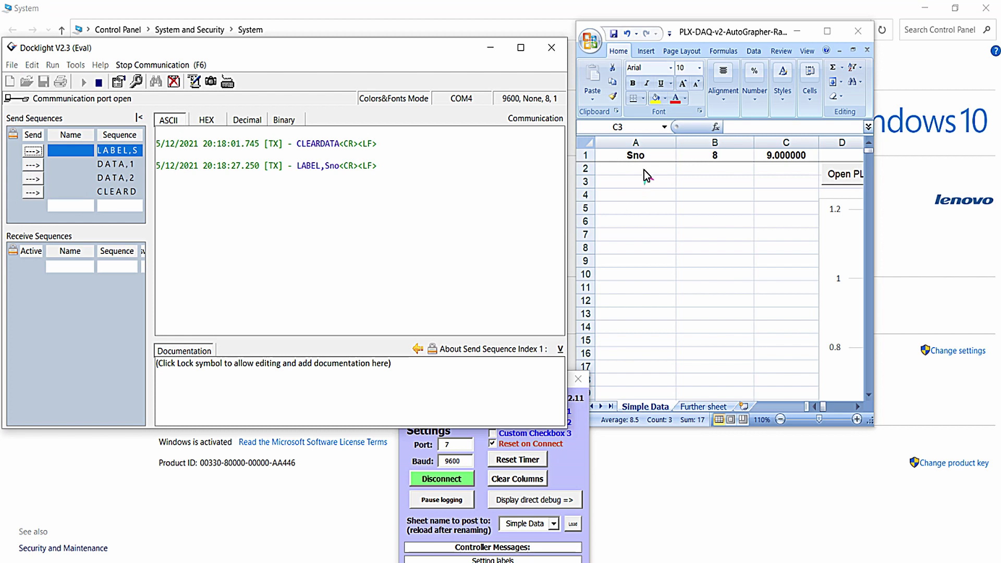
pyautogui.click(35, 163)
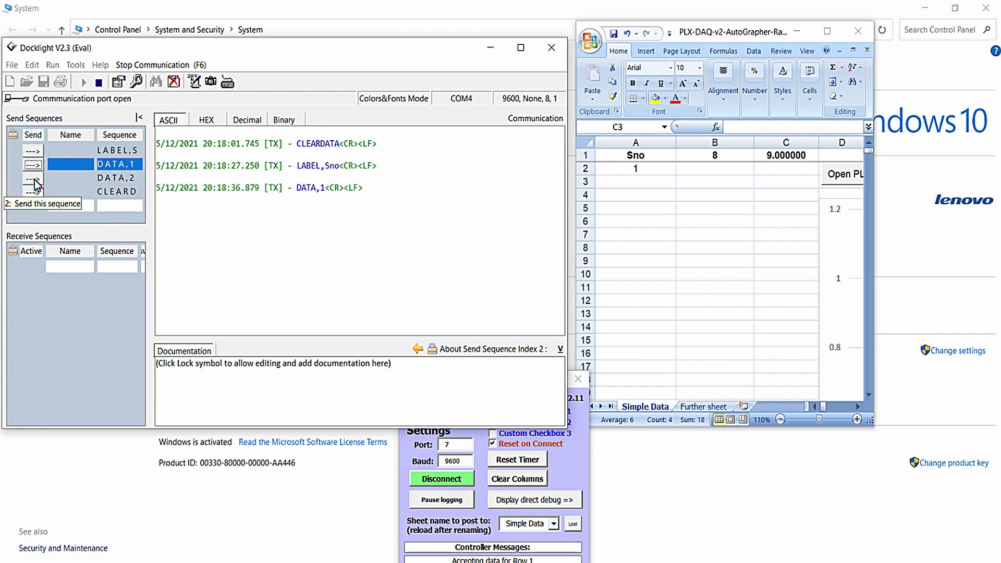
pyautogui.click(34, 180)
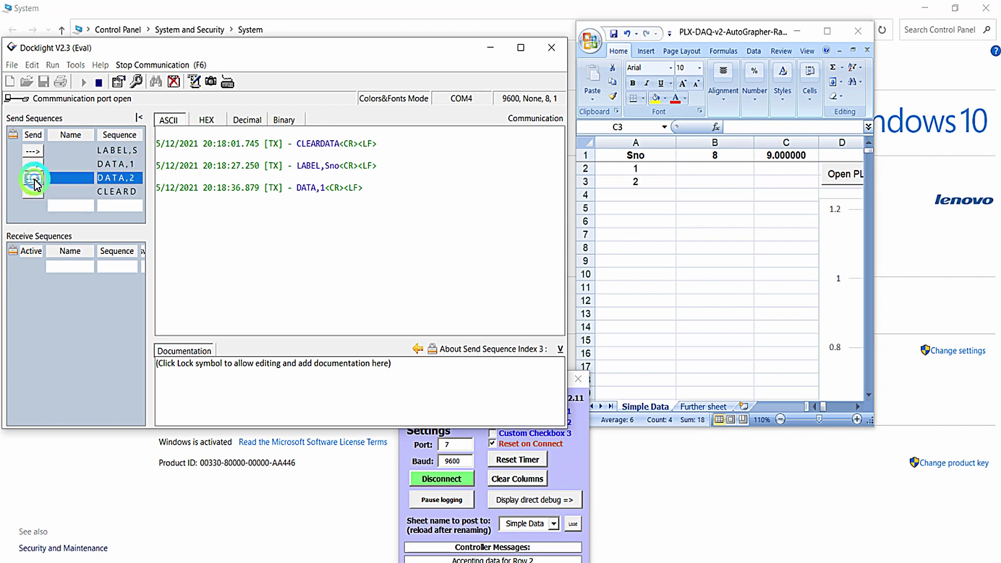
# Send the DATA,1 and DATA,2 sequences alternately ten more times each to fill further rows of the Sno column.
pyautogui.click(34, 166)
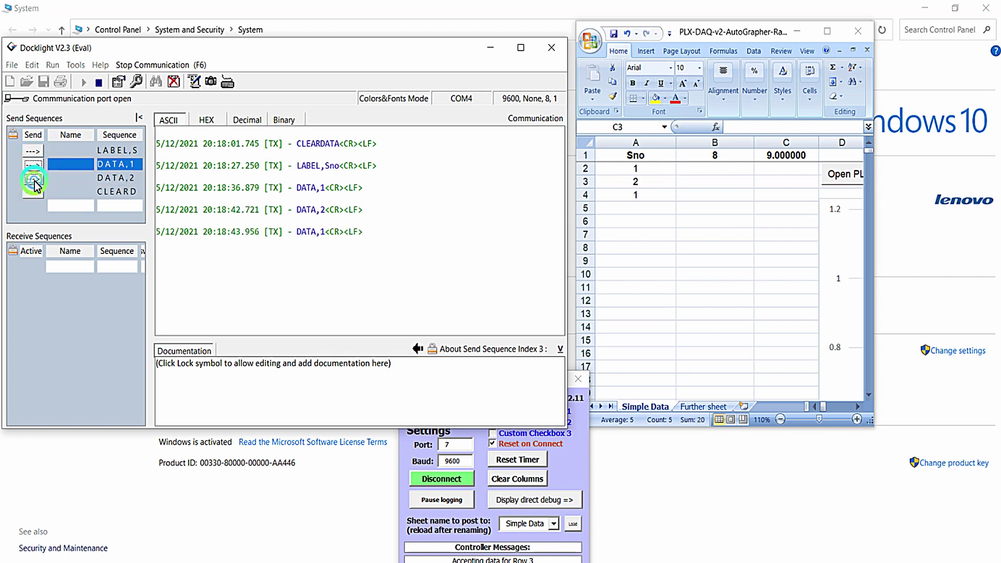
pyautogui.click(34, 176)
pyautogui.click(35, 165)
pyautogui.click(35, 177)
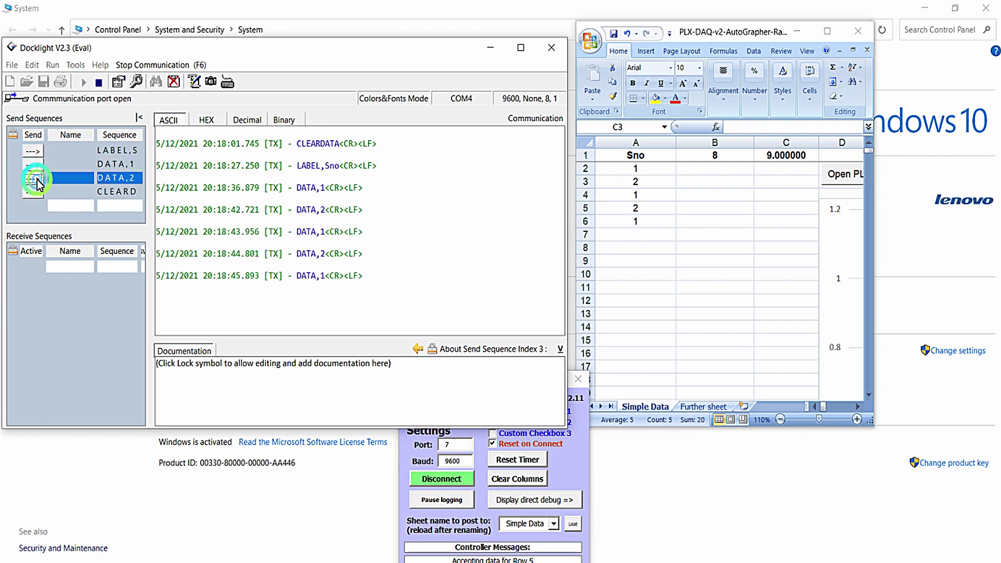
pyautogui.click(34, 165)
pyautogui.click(35, 178)
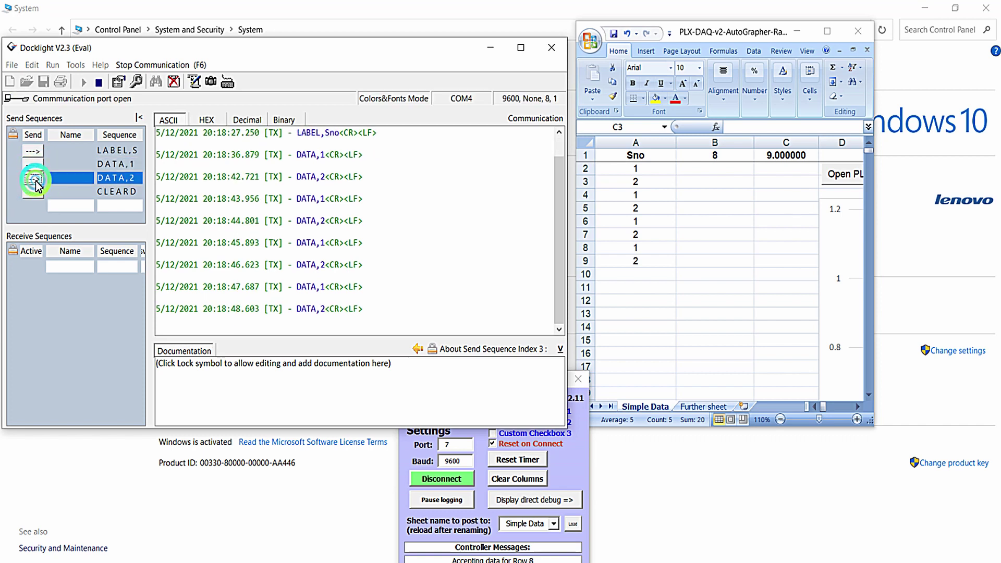
pyautogui.click(34, 165)
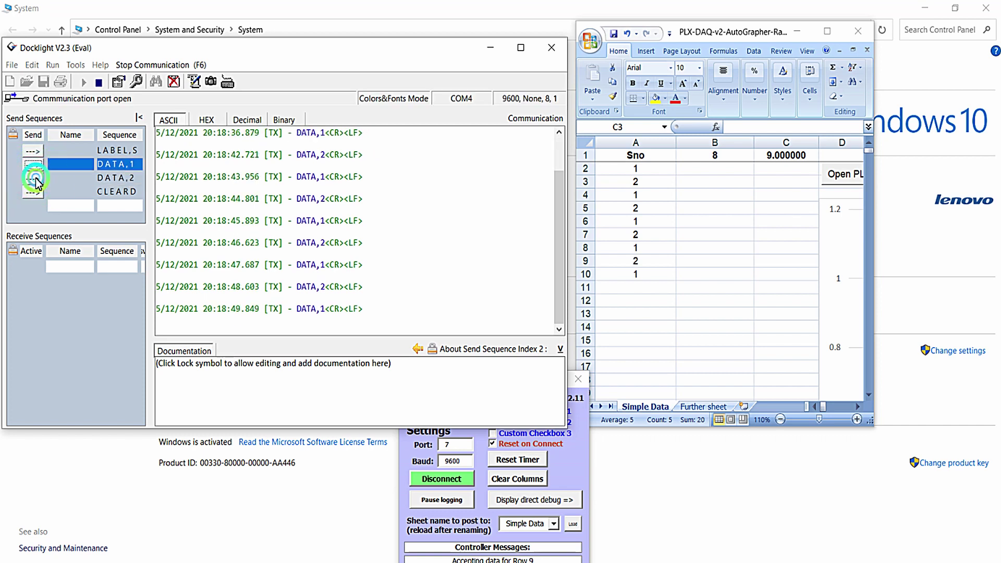
pyautogui.click(34, 178)
pyautogui.click(35, 165)
pyautogui.click(34, 178)
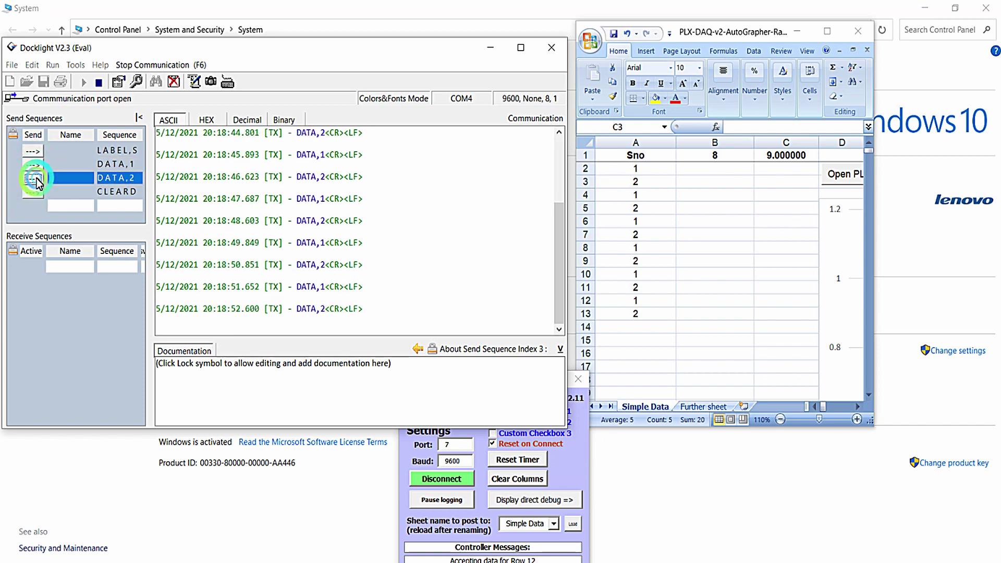
pyautogui.click(33, 166)
pyautogui.click(34, 178)
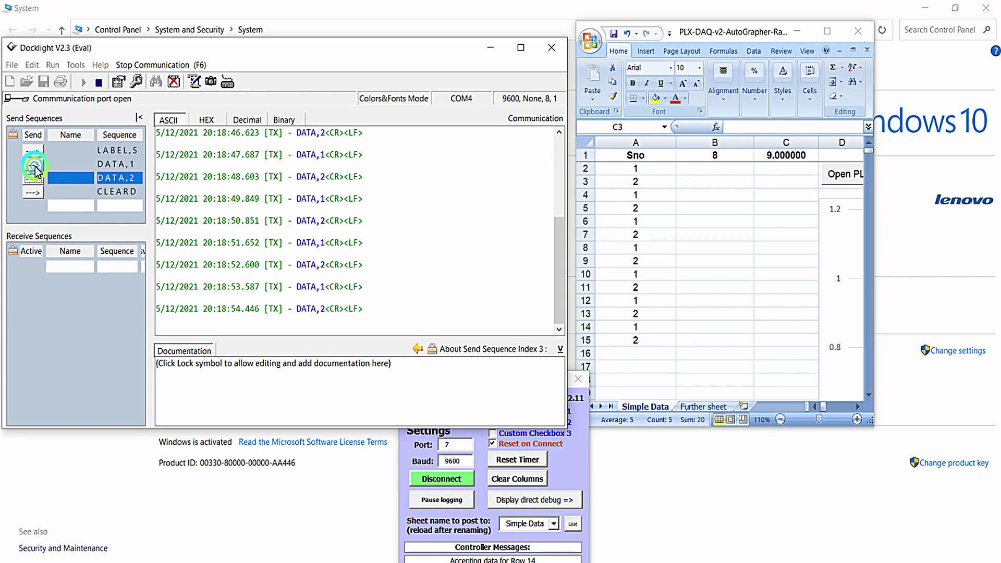
pyautogui.click(33, 166)
pyautogui.click(33, 177)
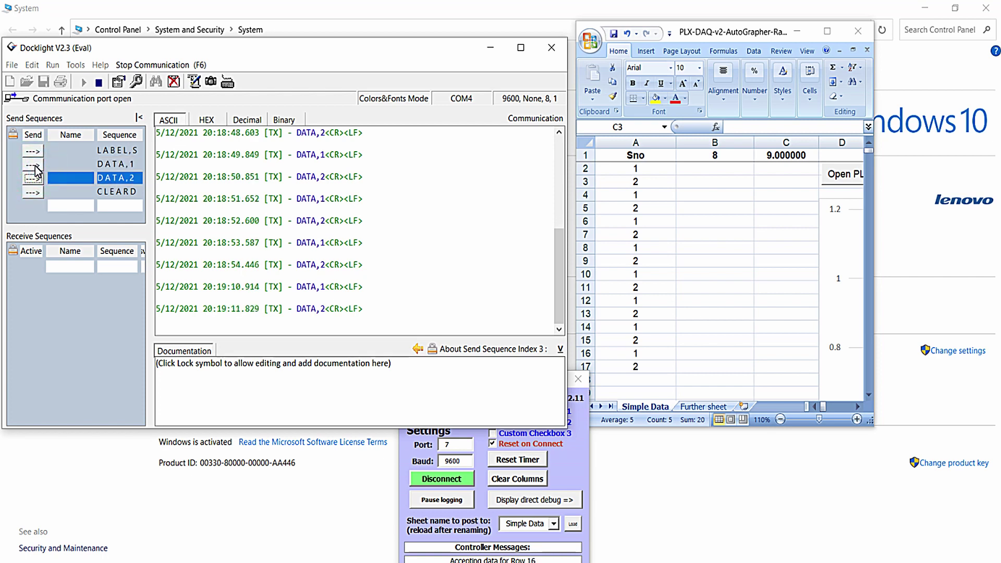
pyautogui.click(33, 166)
pyautogui.click(33, 178)
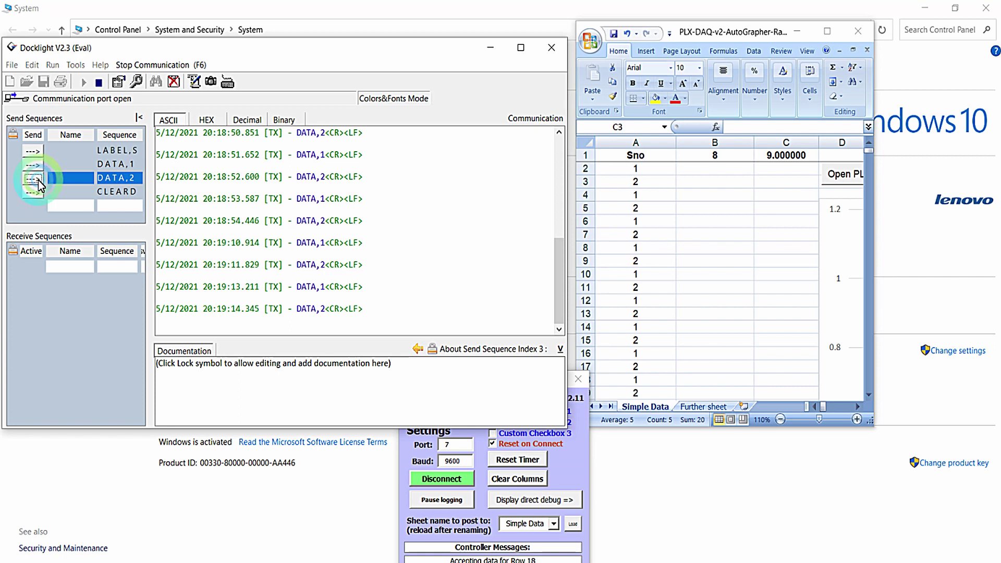
pyautogui.click(33, 165)
pyautogui.click(33, 177)
pyautogui.click(33, 165)
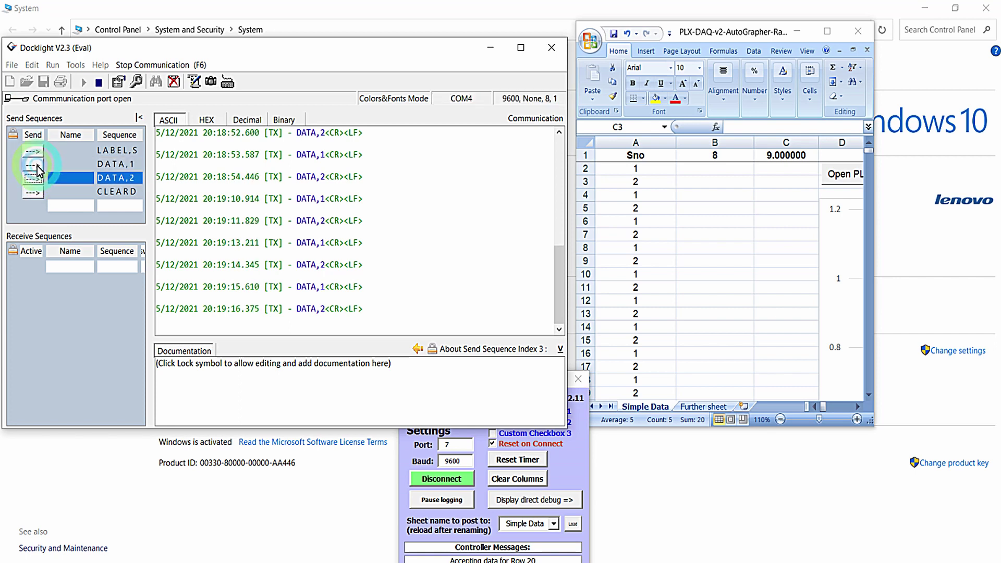
pyautogui.click(33, 178)
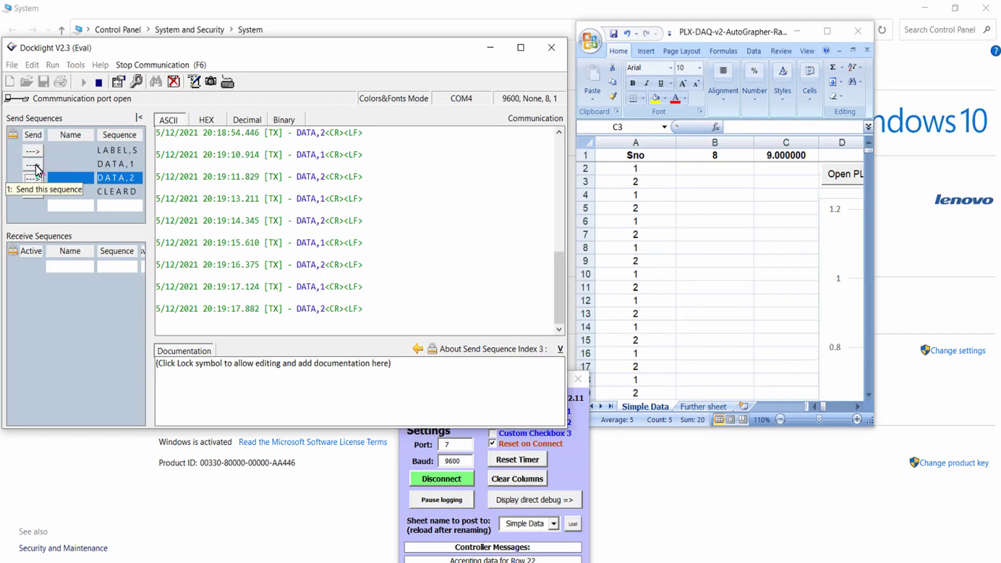